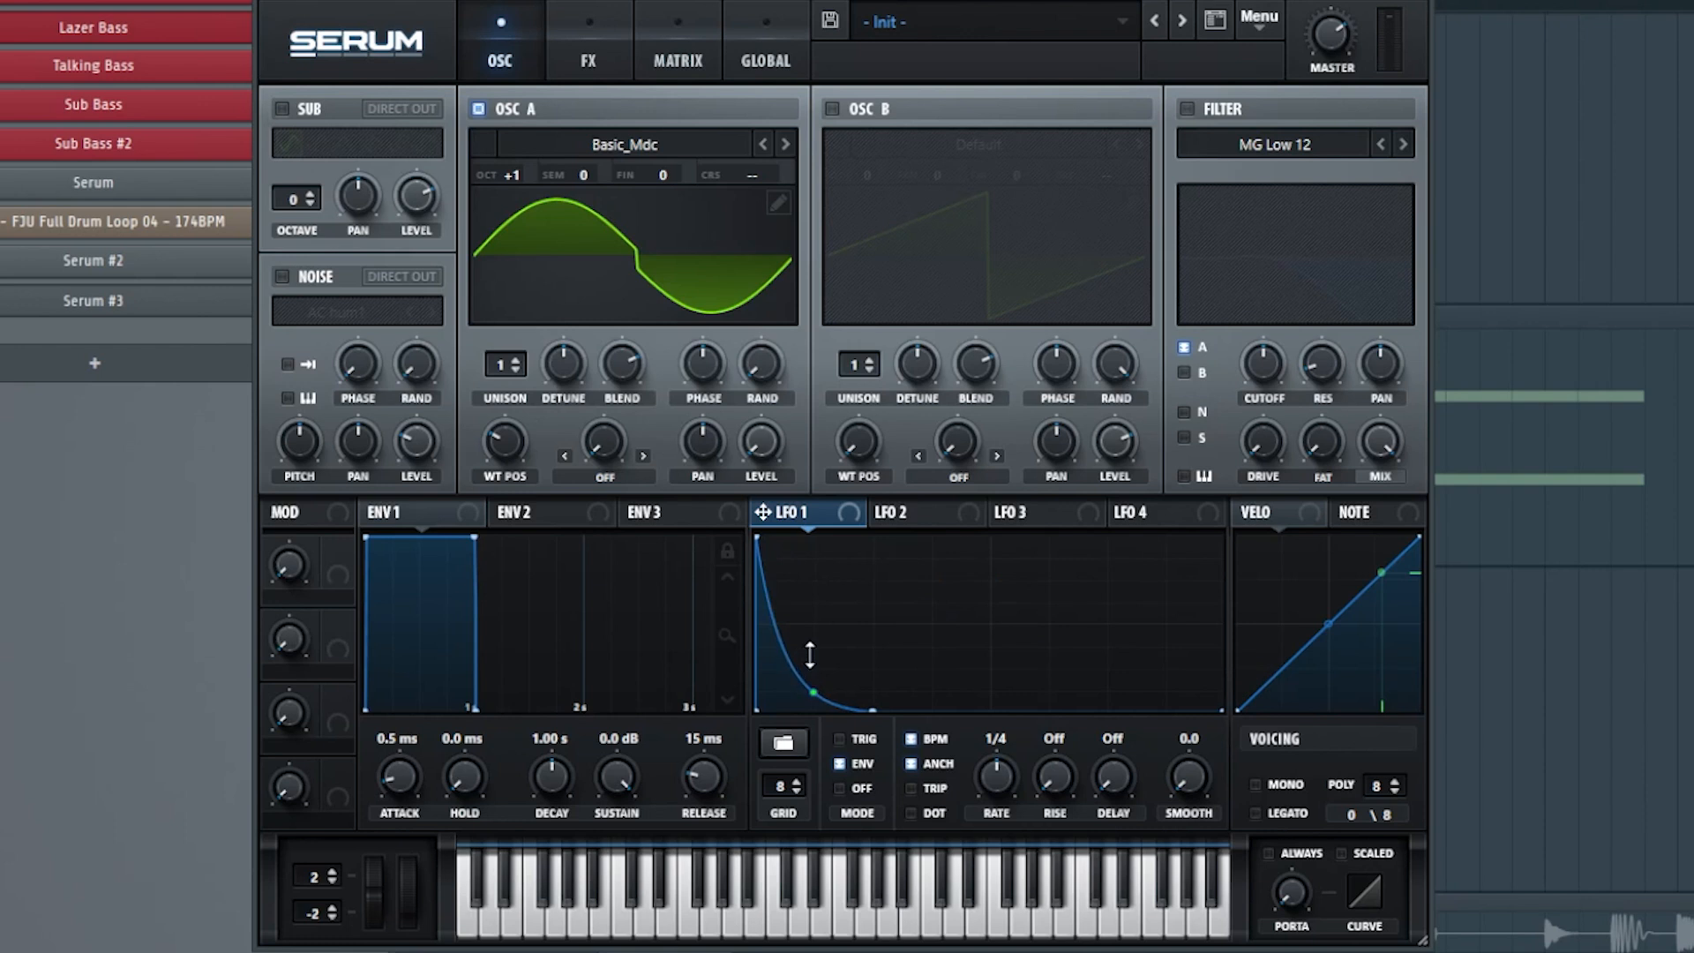
Assign the LFO 1 decay curve to oscillator A's level and, with the MG Low 12 filter enabled, to its cutoff.
drag(810, 654, 812, 659)
drag(758, 443, 758, 443)
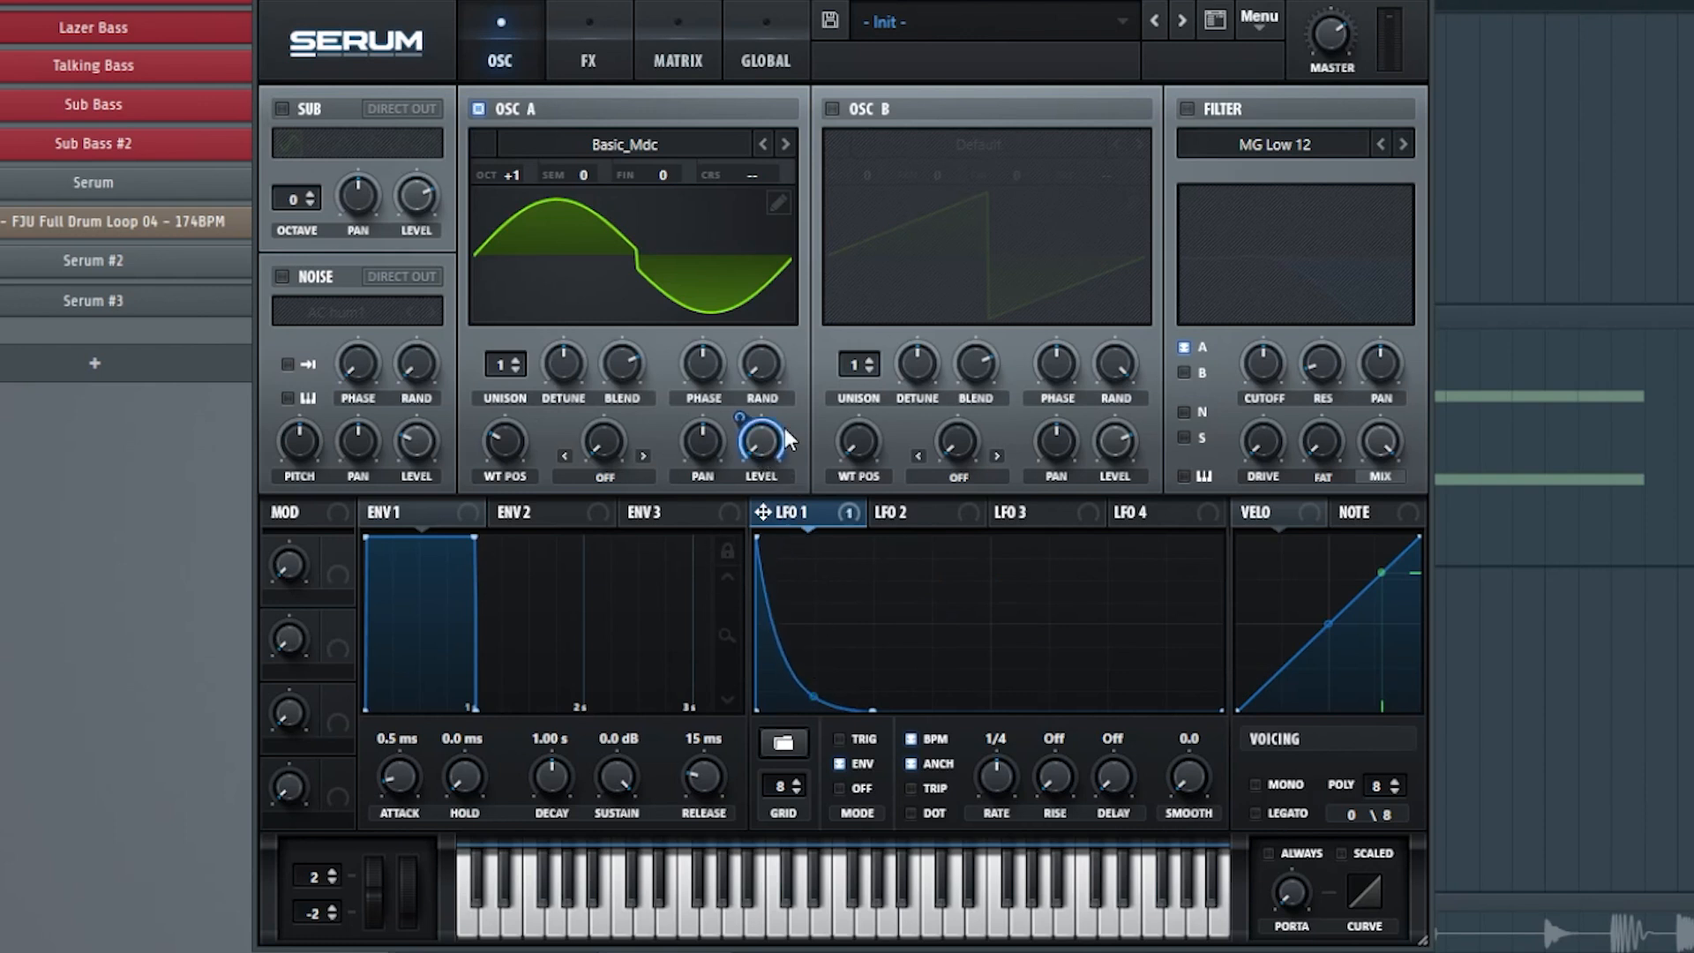
click(1188, 107)
mouse_move(1263, 381)
mouse_down()
mouse_move(1279, 363)
mouse_move(1259, 363)
mouse_up()
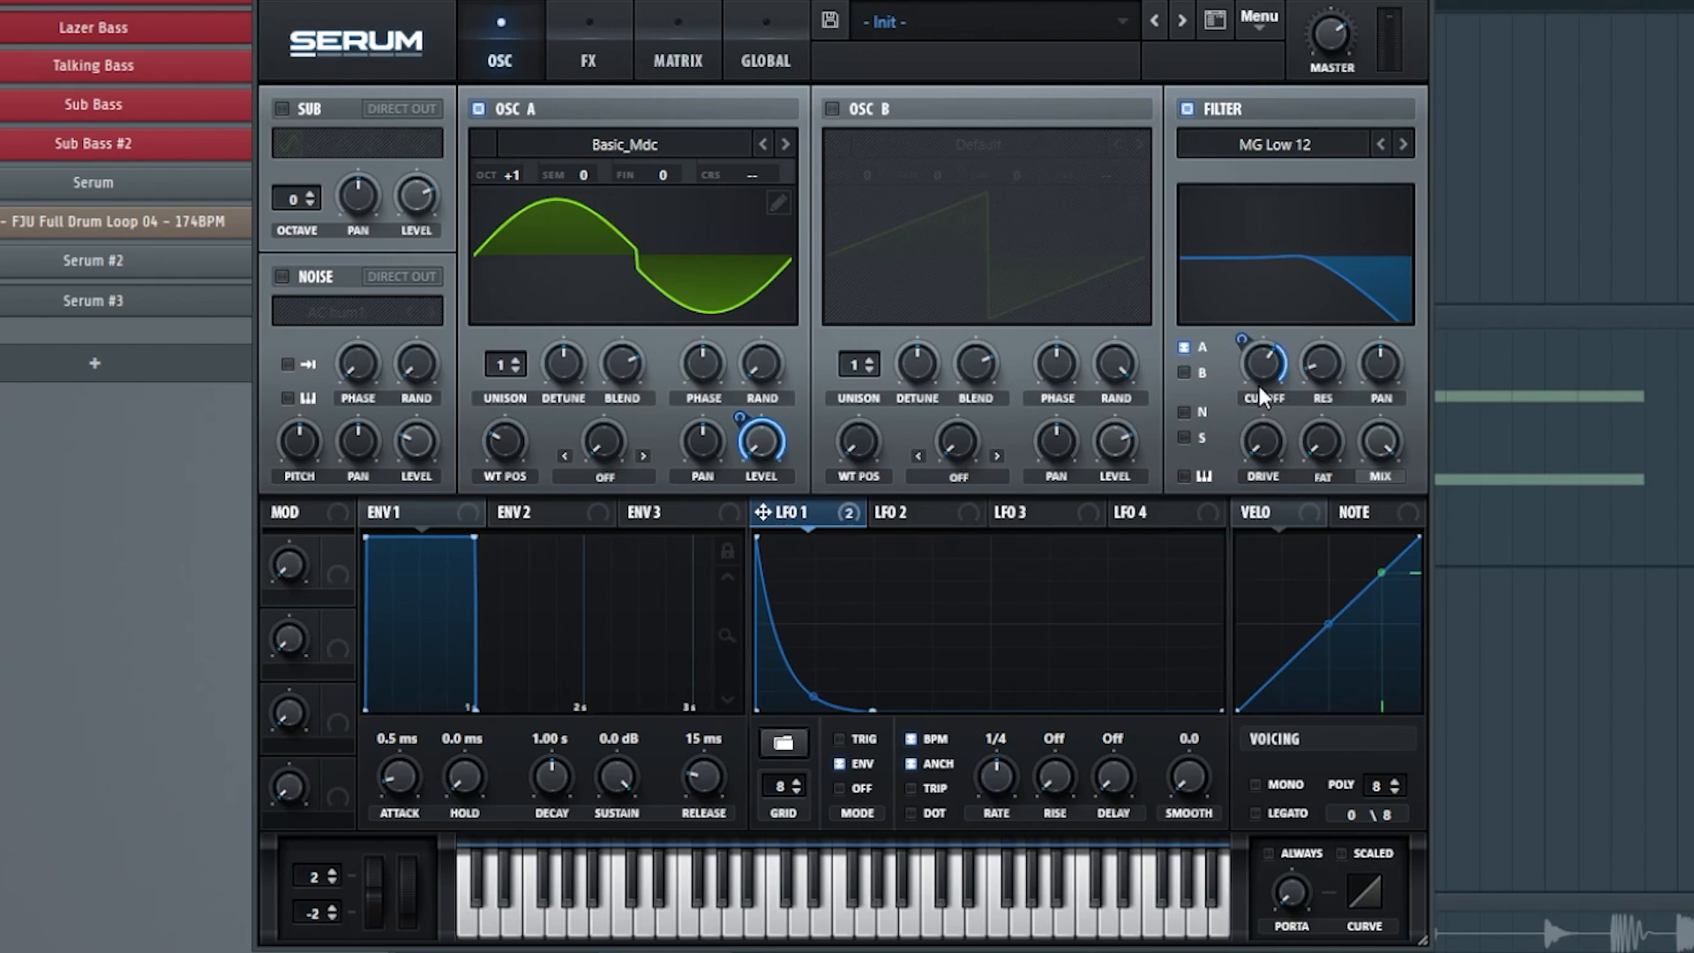
Raise the filter's resonance, modulate it with LFO 1, and increase the filter's drive and fat.
drag(1321, 364, 1355, 294)
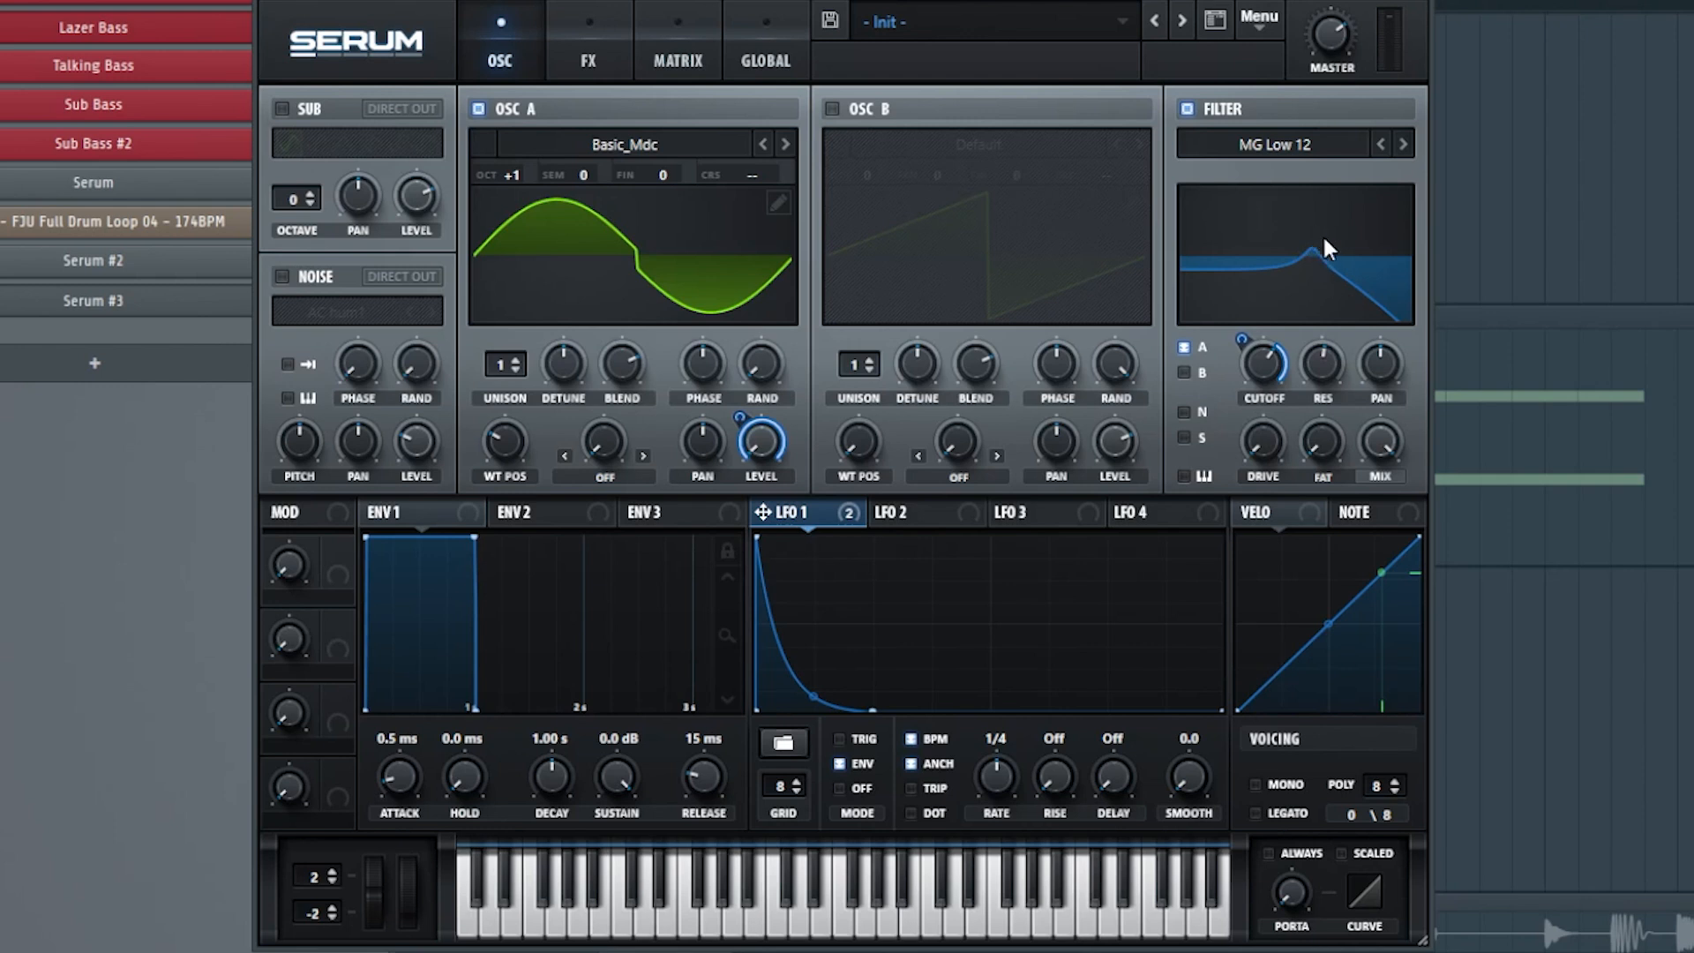
drag(813, 517, 1018, 364)
drag(1279, 353, 1323, 364)
drag(1267, 472, 1359, 313)
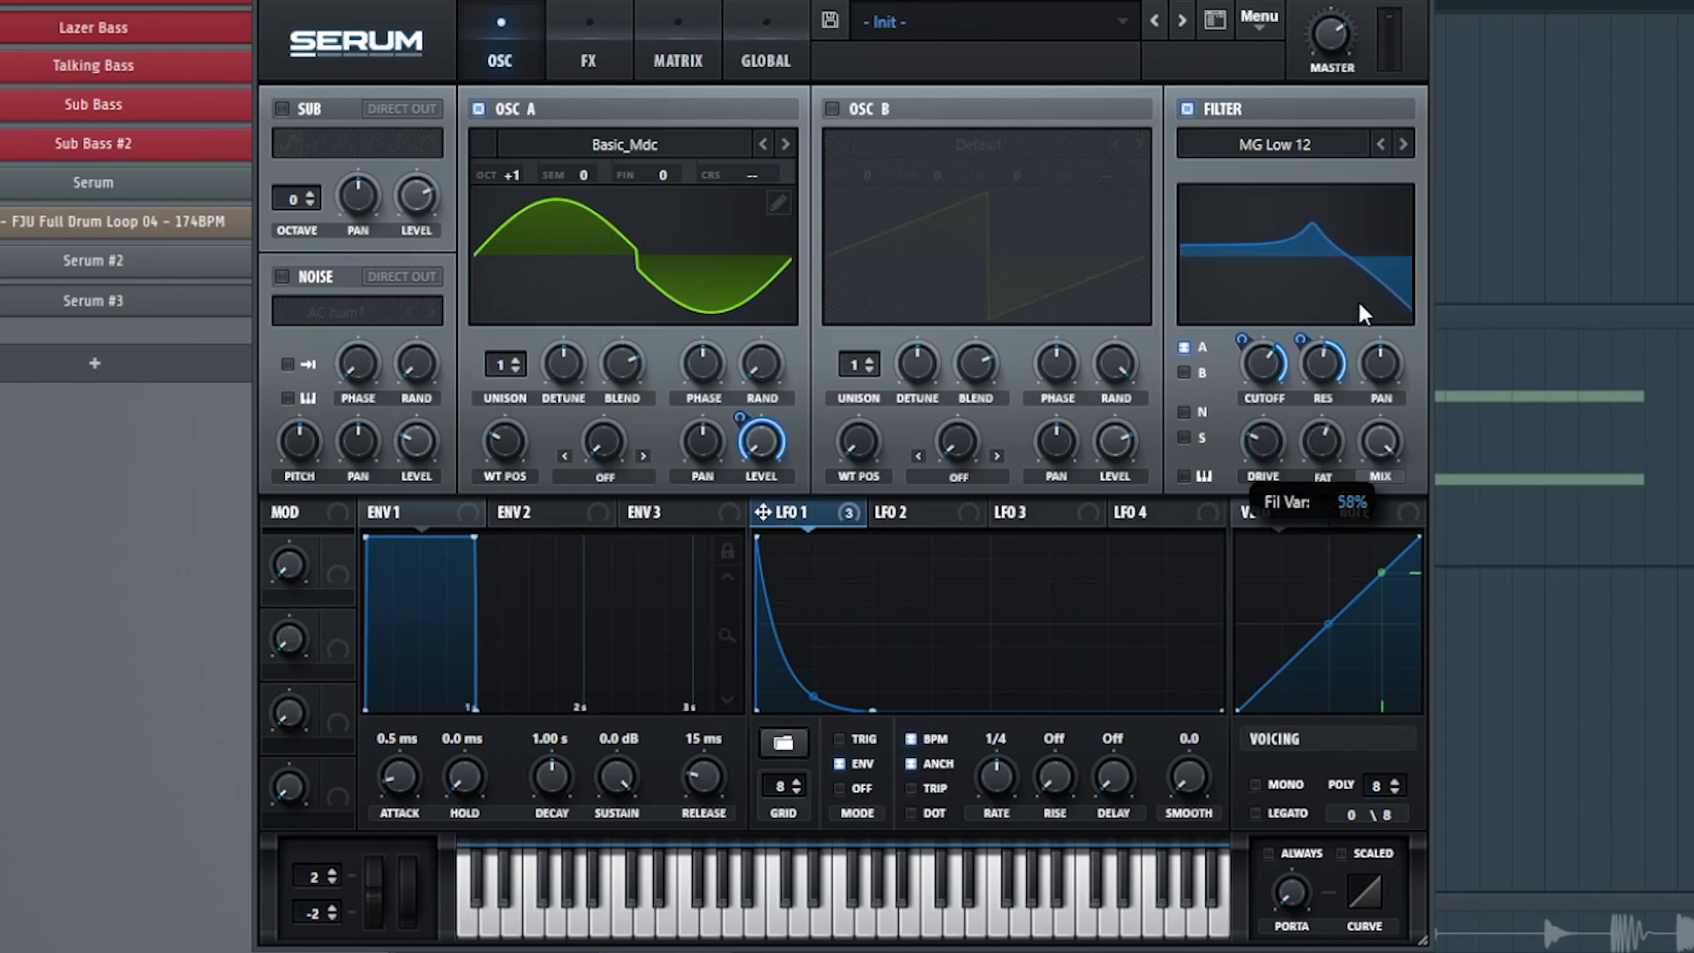
Add a distortion effect to the patch and set its type to Lin.Fold.
click(580, 39)
click(292, 154)
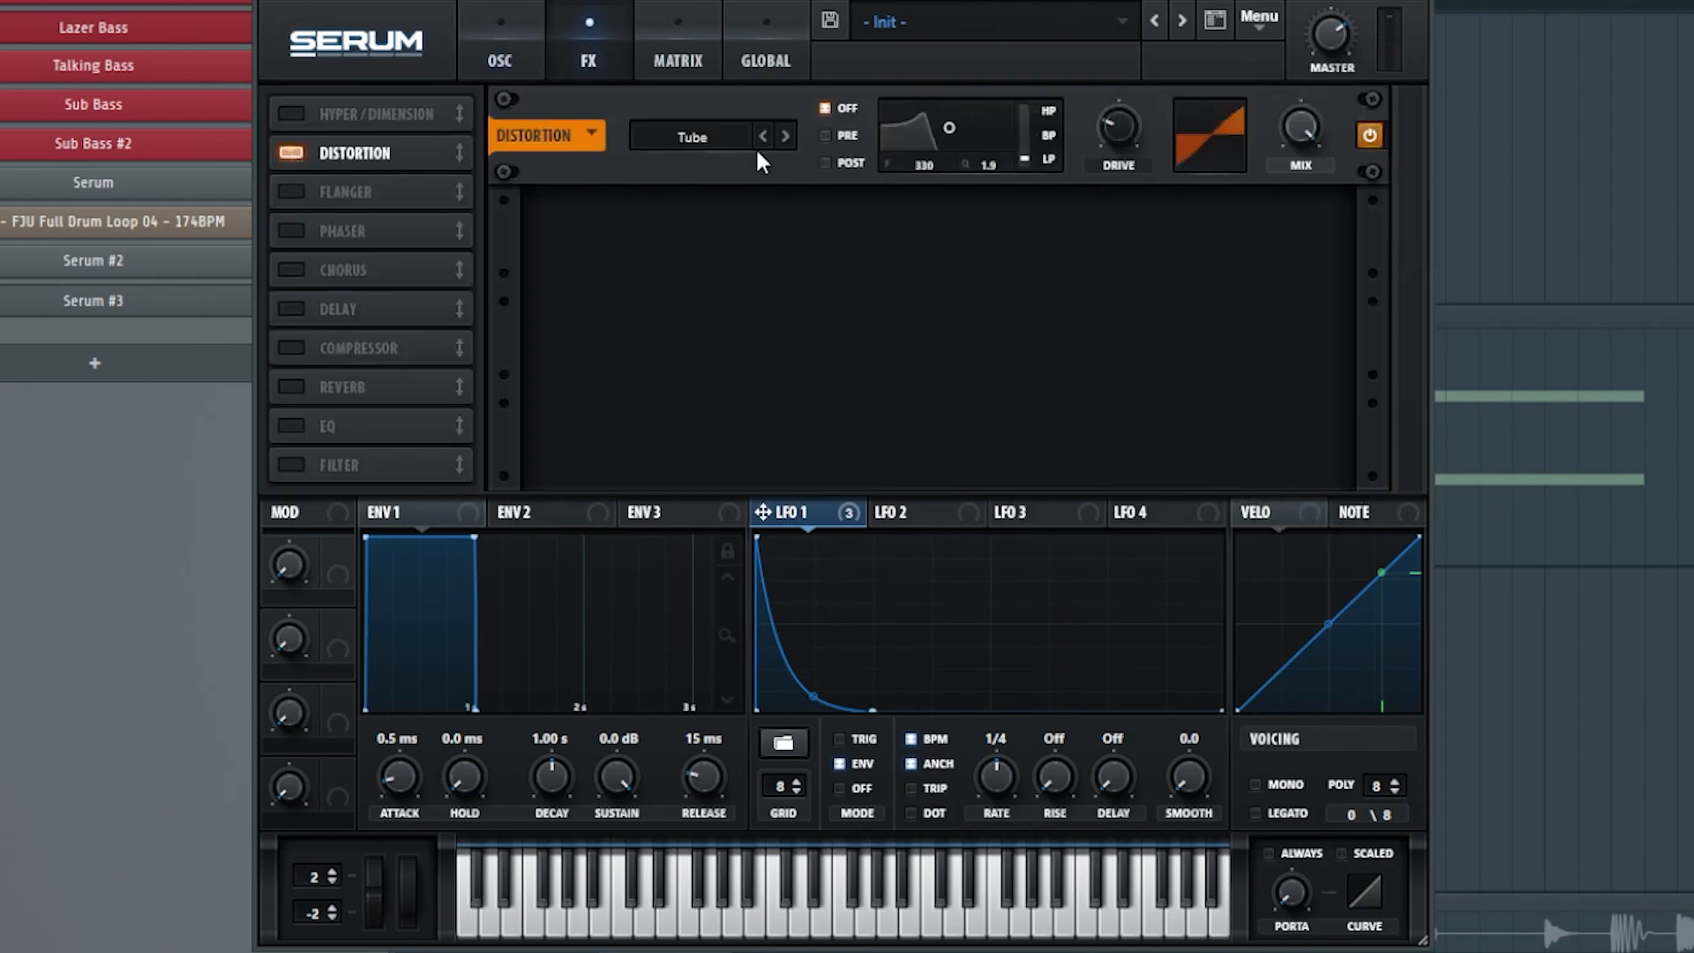
click(732, 138)
click(752, 311)
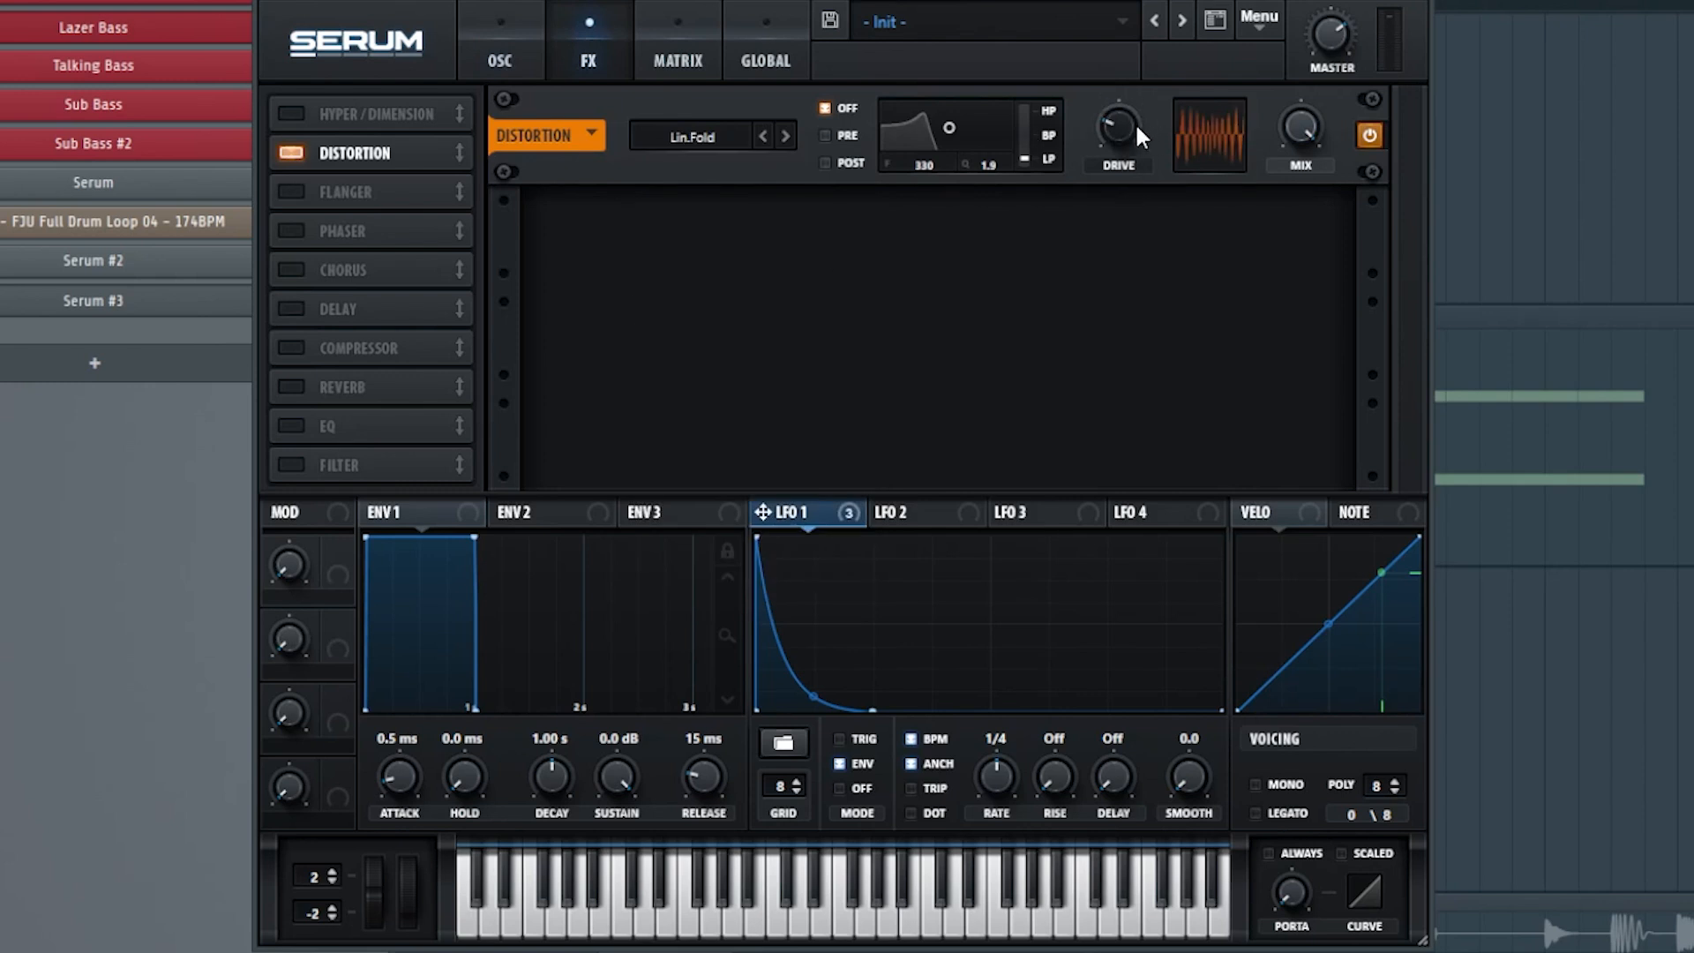
Add a compressor in multiband mode and raise its gain.
click(291, 347)
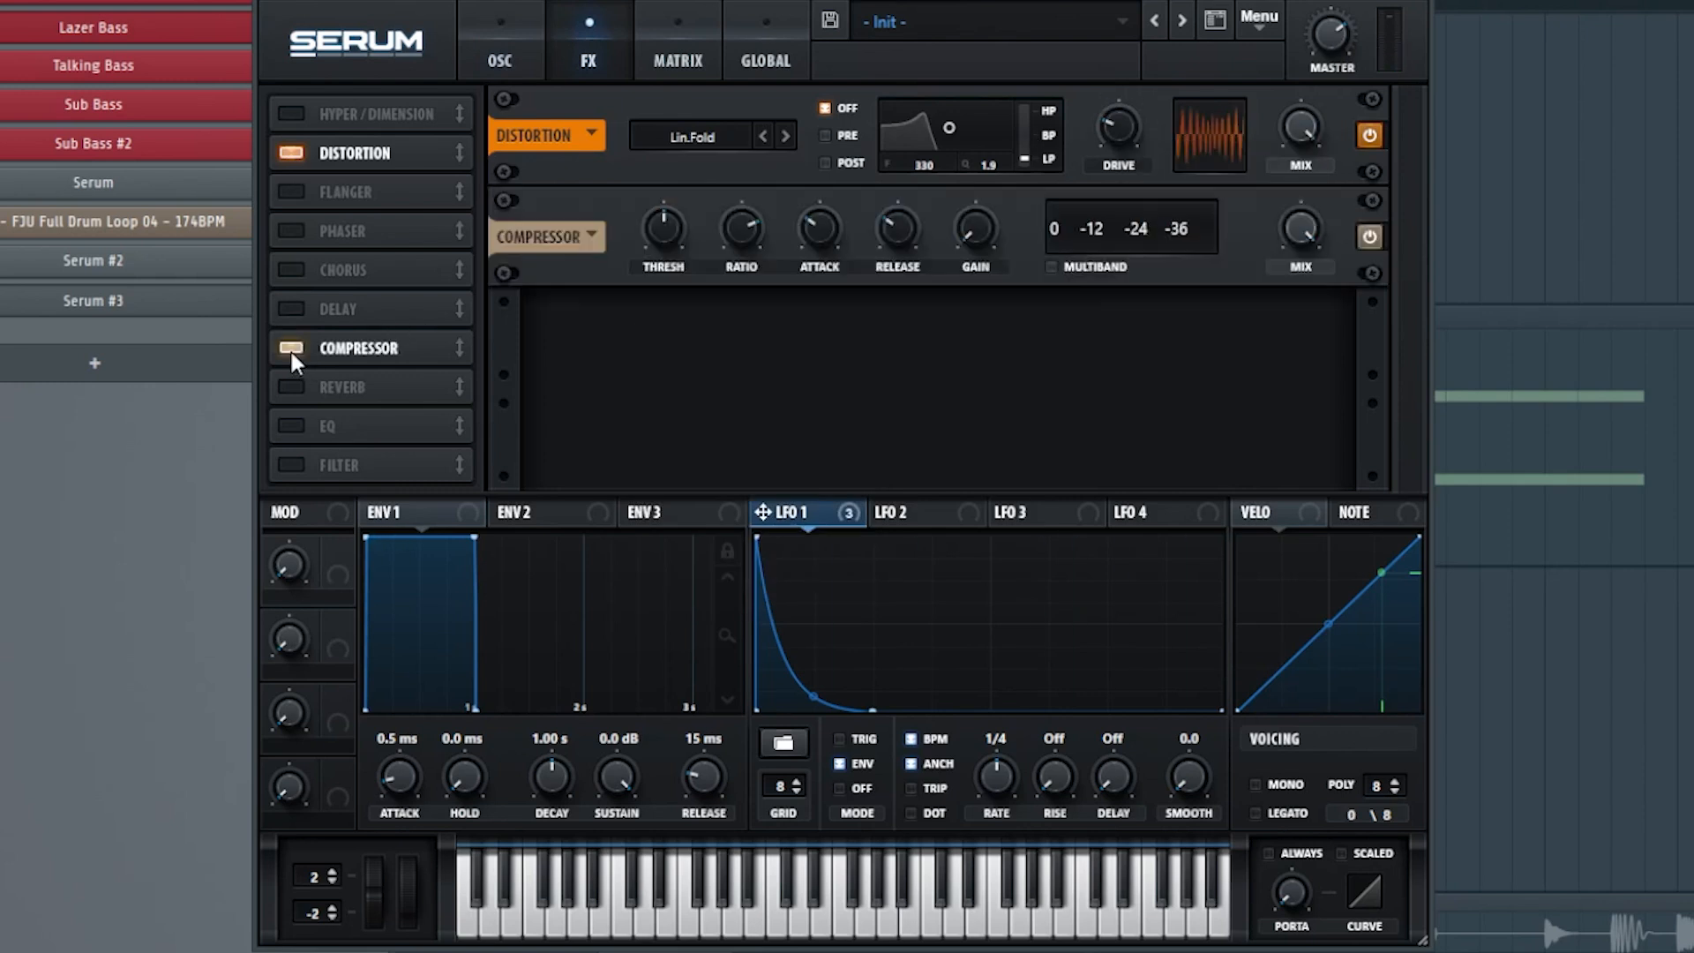
click(1051, 266)
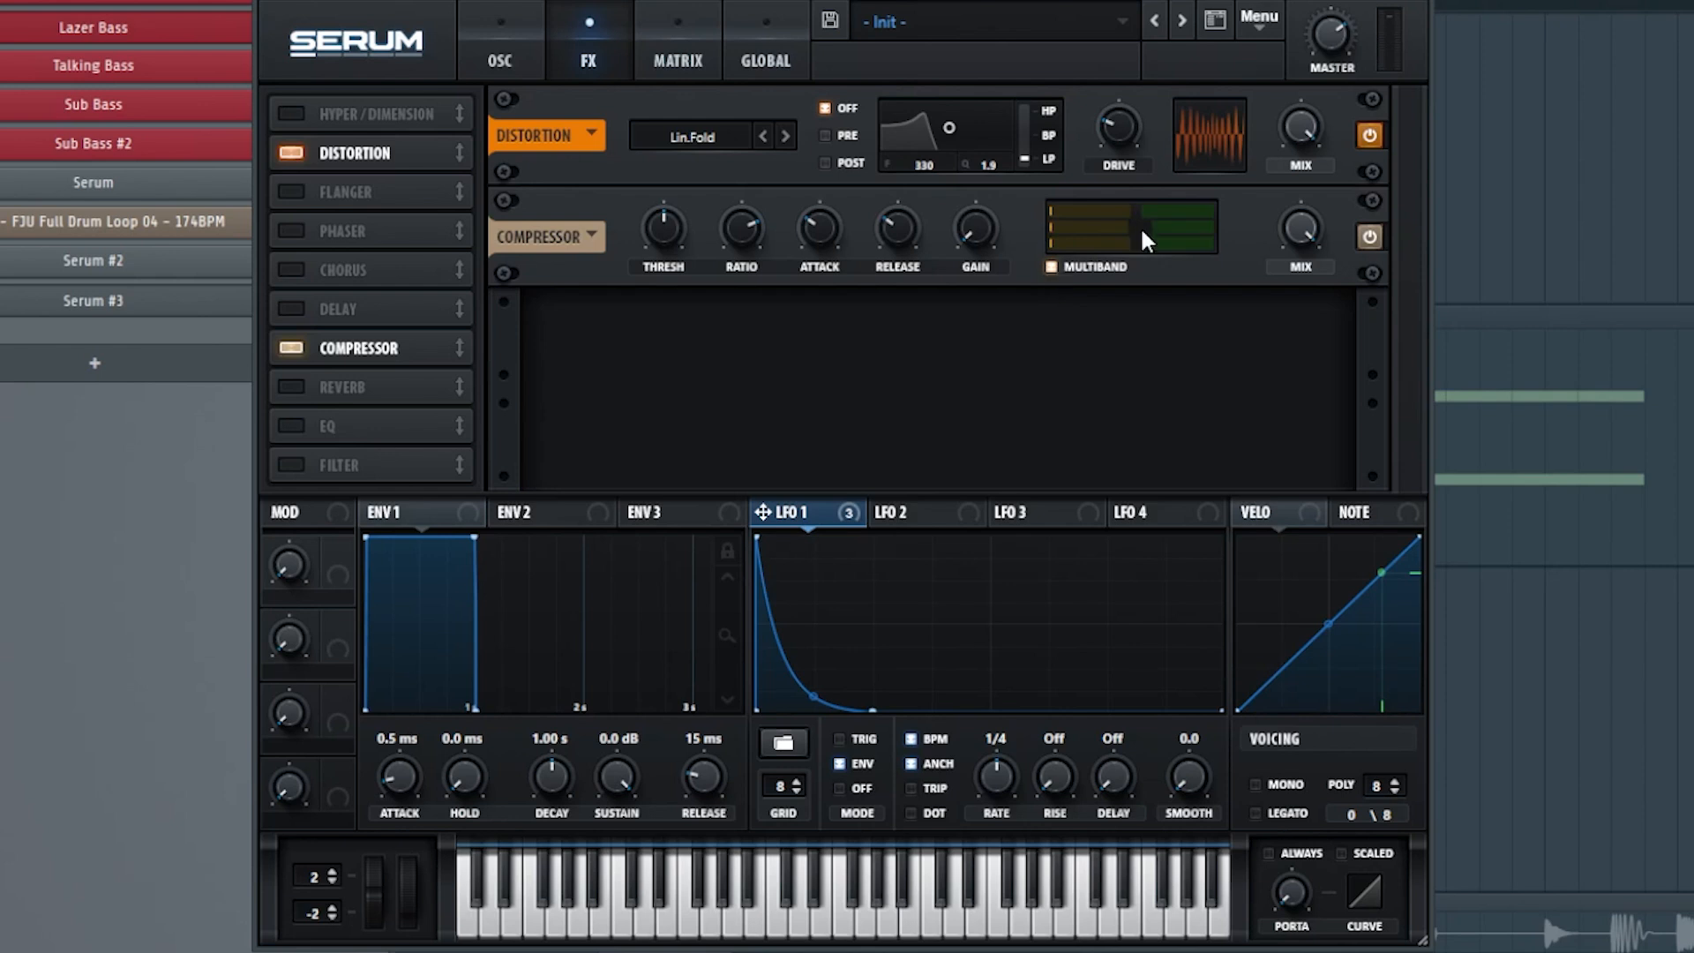
drag(1146, 231, 1157, 229)
mouse_move(974, 243)
mouse_down()
mouse_move(1013, 19)
mouse_move(984, 254)
mouse_up()
Add an EQ and set its low band to a low-cut shape, adjusting the cut frequency.
click(335, 432)
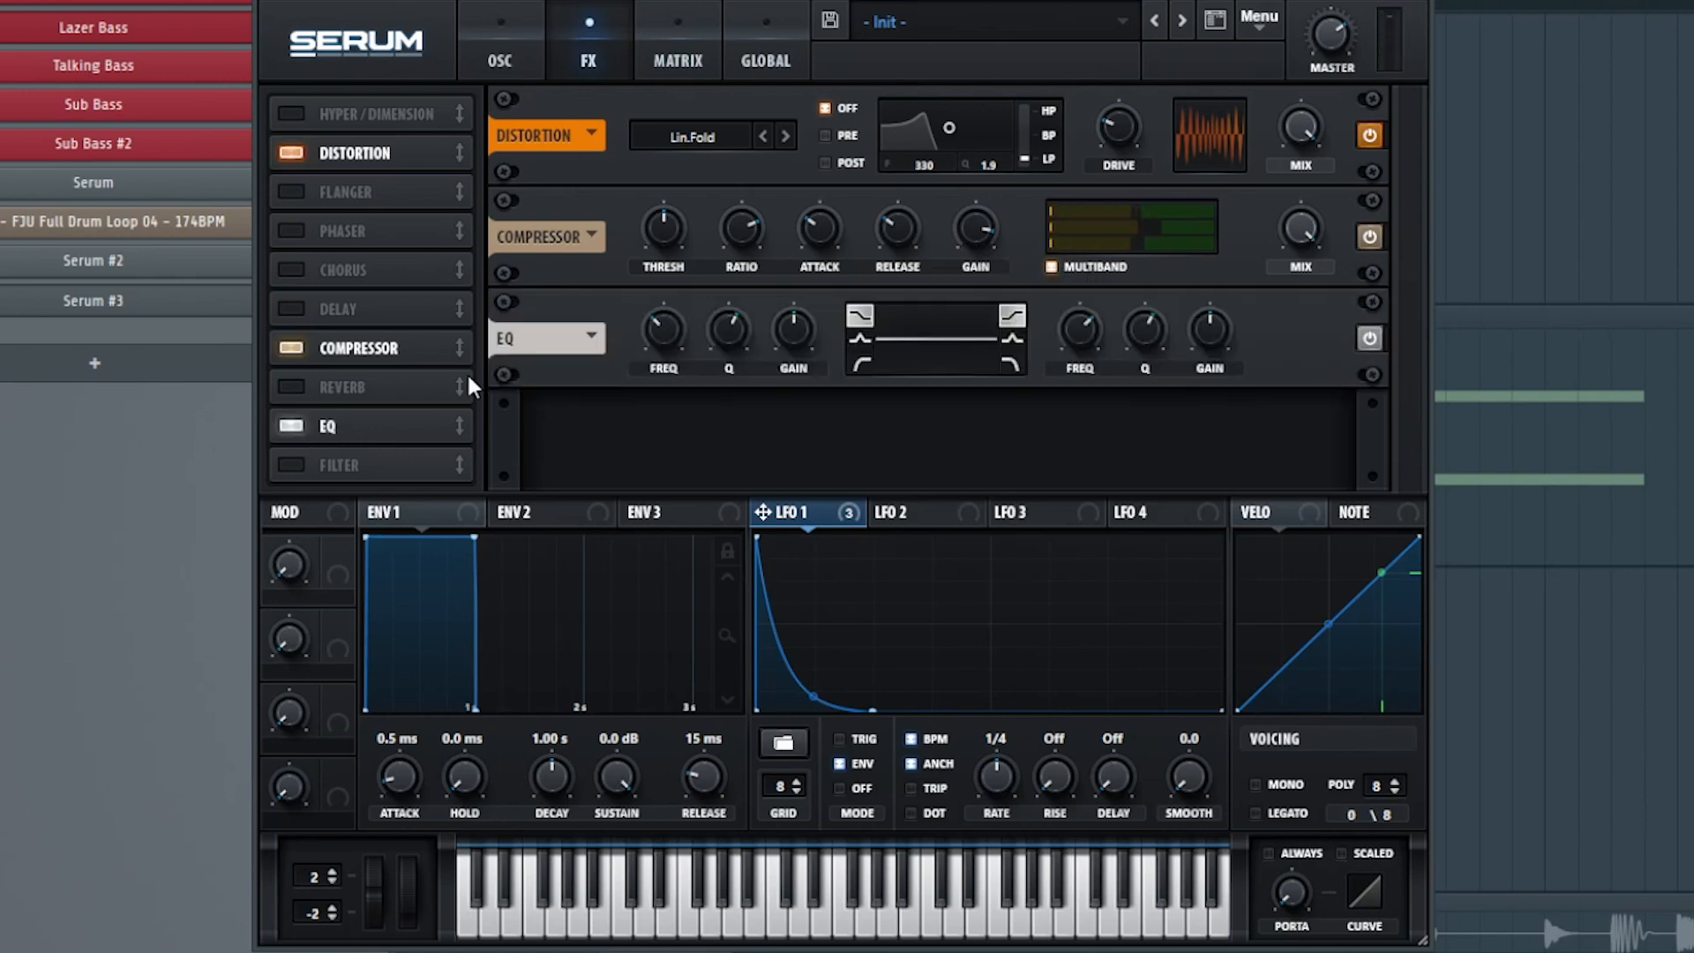
click(860, 365)
drag(799, 346, 662, 342)
Return to the oscillator page, adjust the LFO 1 amount on the filter resonance and lower the master volume.
click(502, 58)
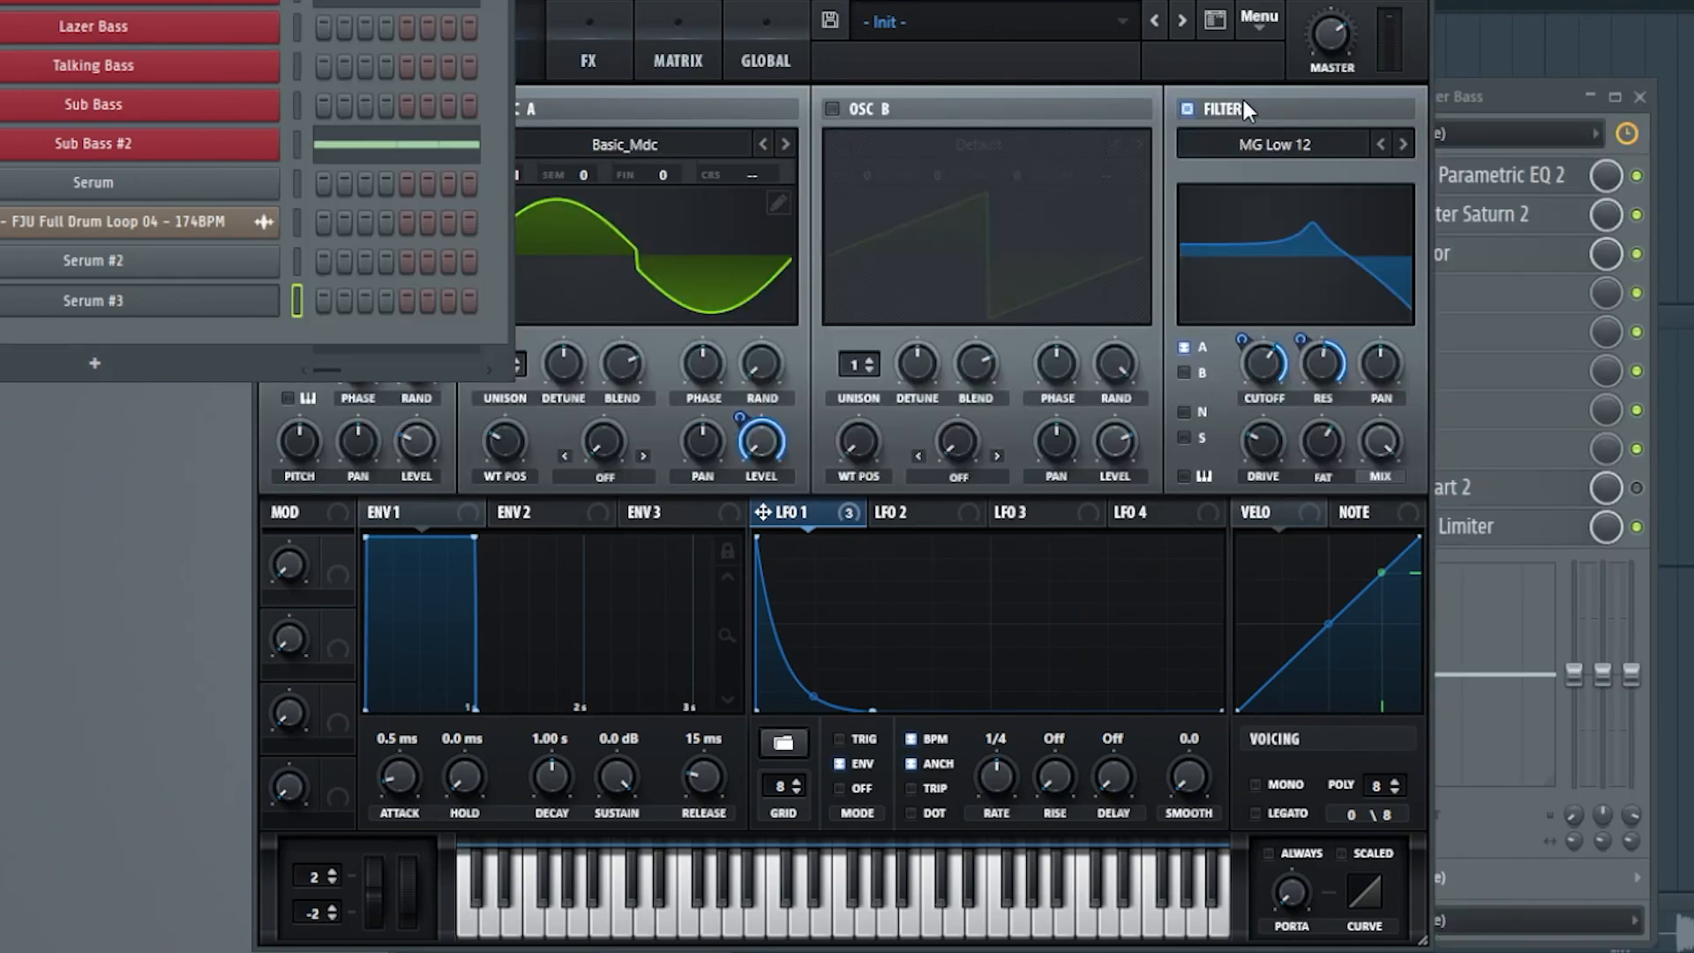
click(991, 1)
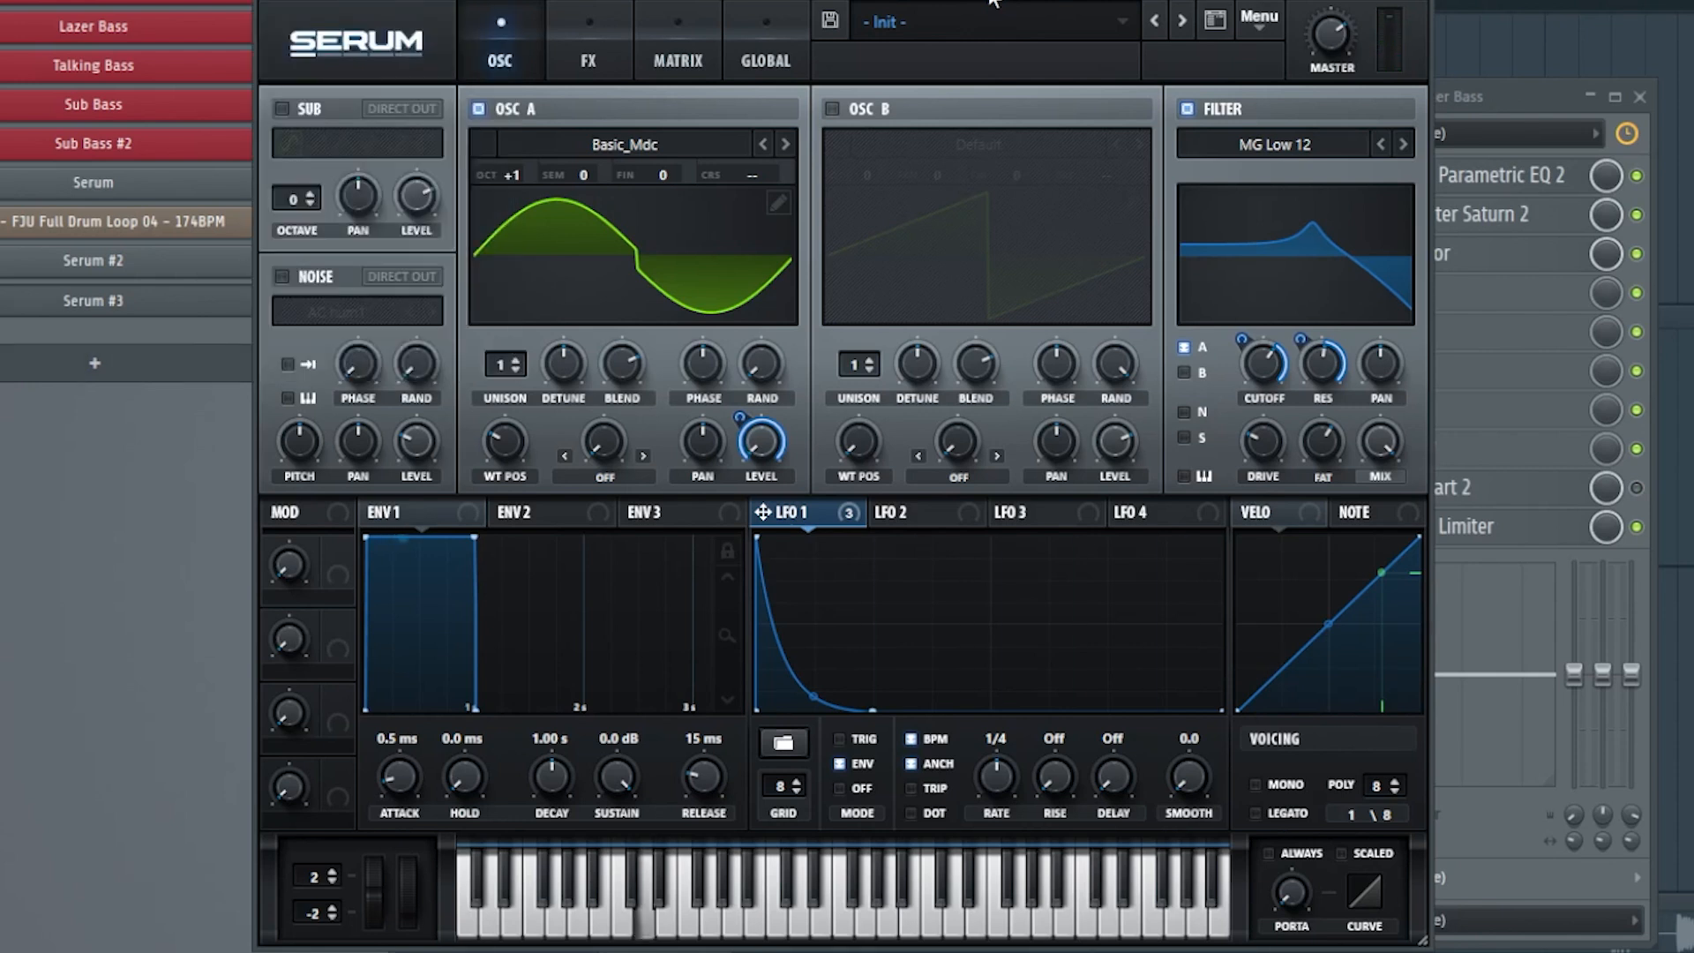
mouse_move(1299, 340)
mouse_down()
mouse_move(1292, 408)
mouse_move(1293, 338)
mouse_up()
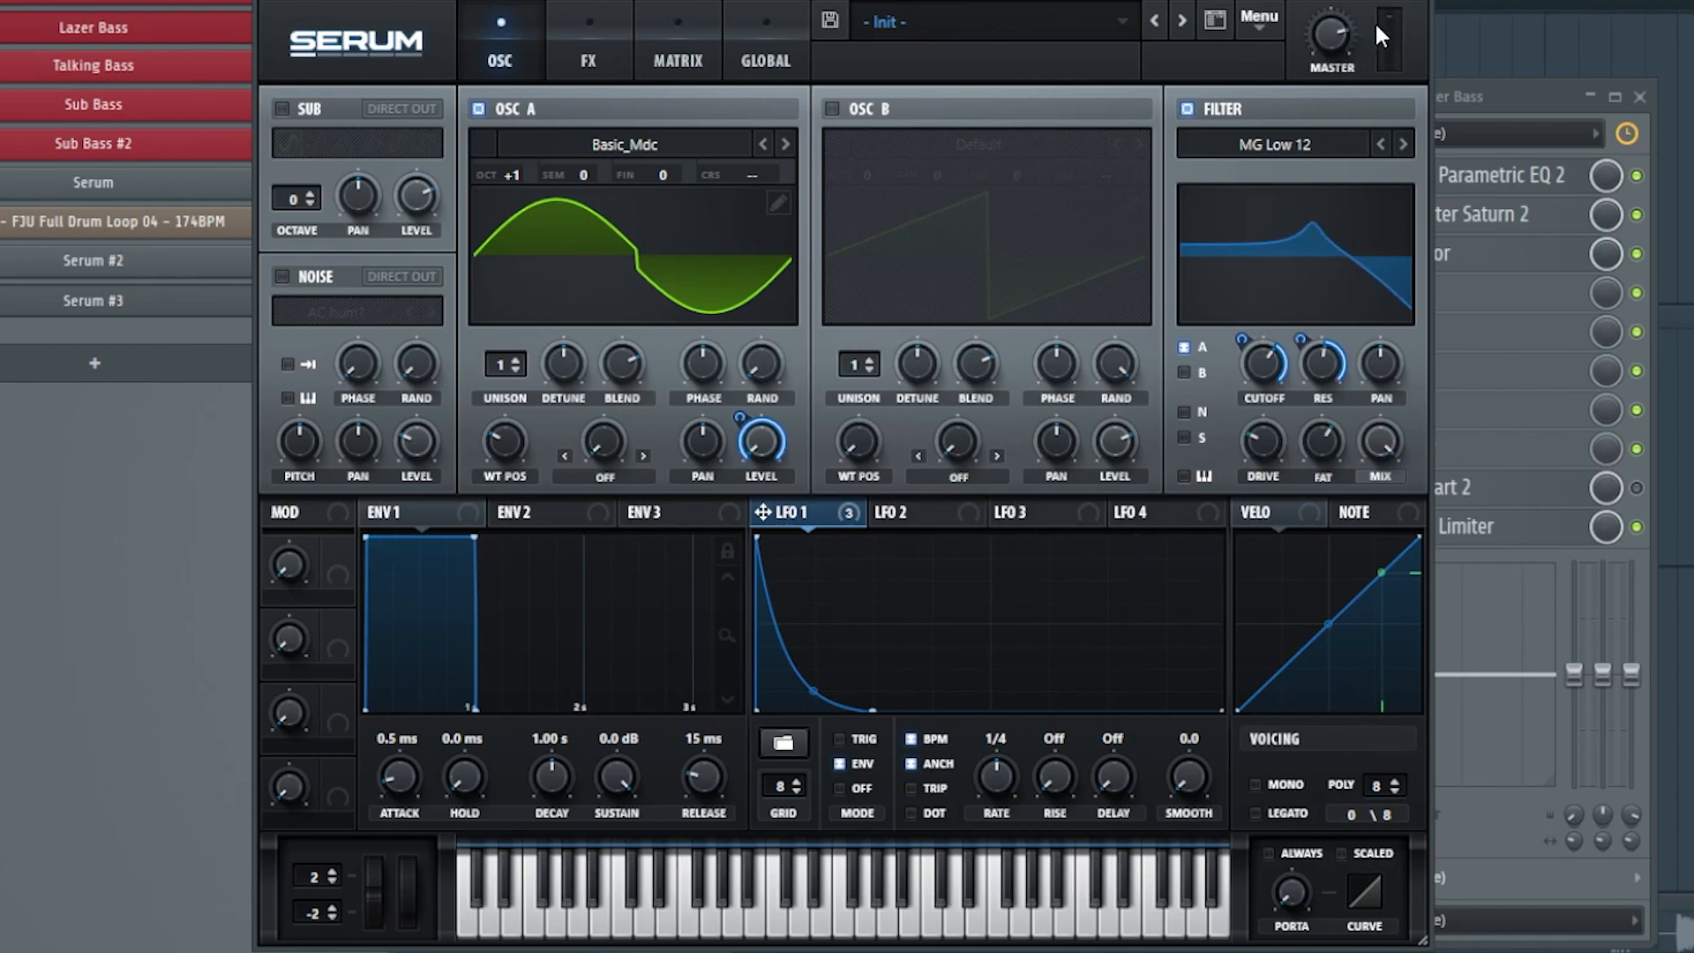
drag(1350, 39, 1307, 122)
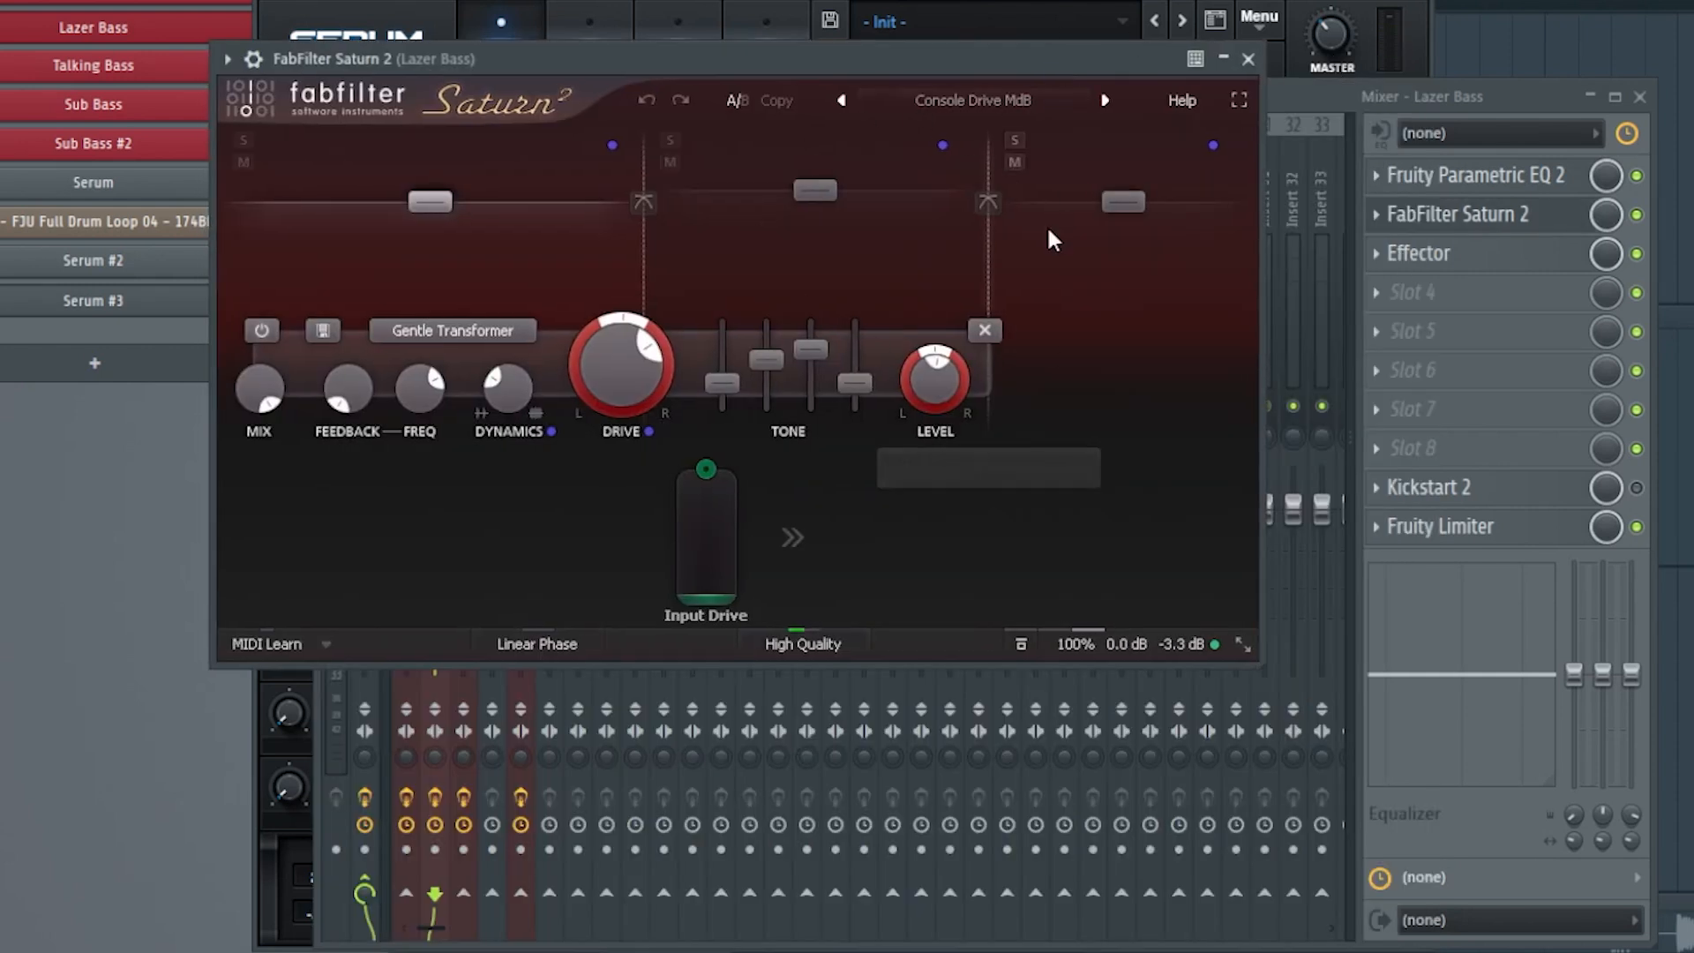
Examine the Console Drive MdB preset and band settings of FabFilter Saturn 2 on the Lazer Bass channel.
click(1010, 104)
mouse_move(965, 167)
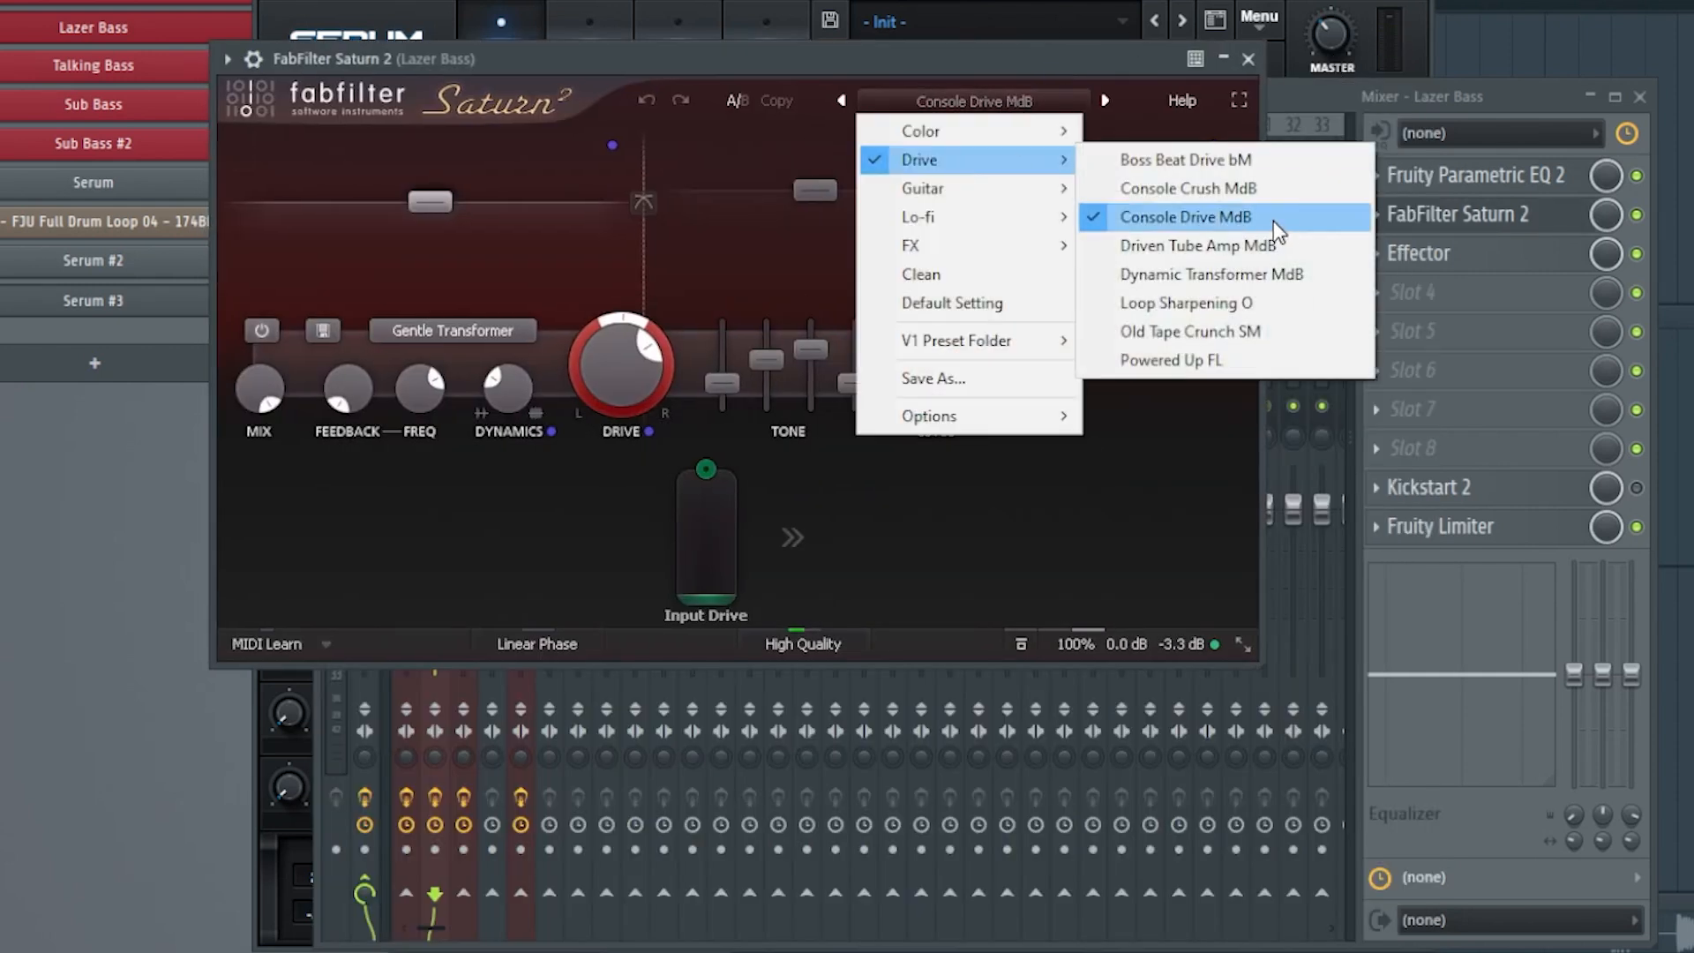
click(526, 223)
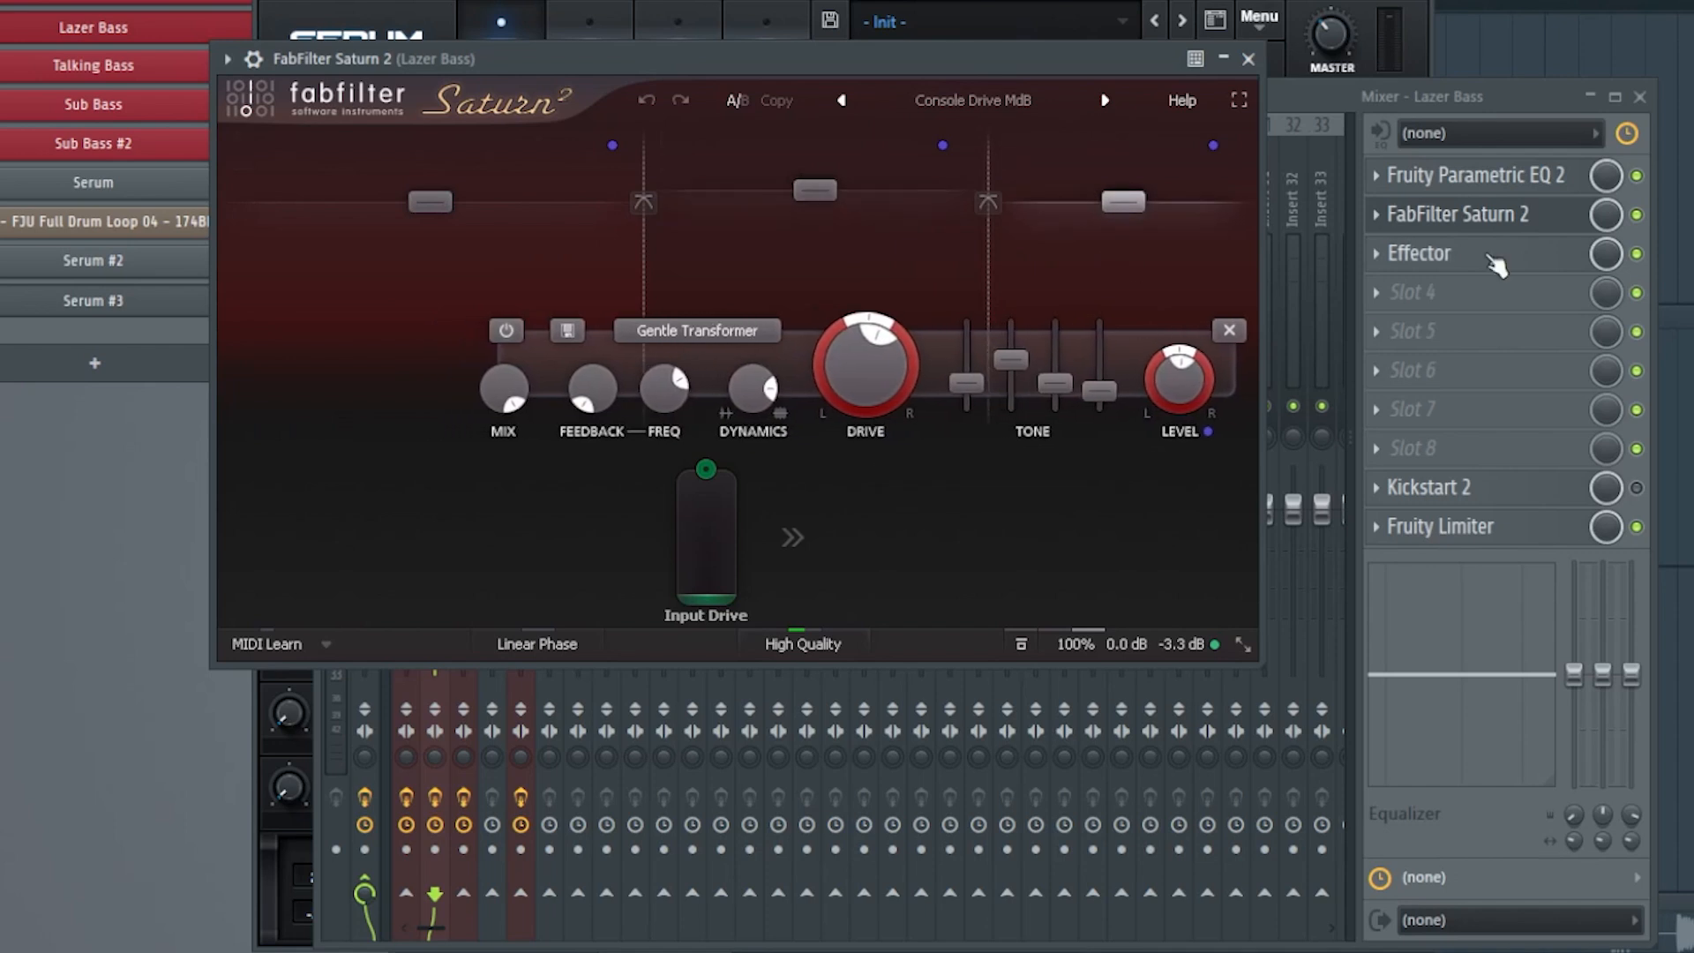
Open the Effector on the Lazer Bass channel, audition its 1/8 delay from the XY pad, and close the effect and mixer.
click(1418, 254)
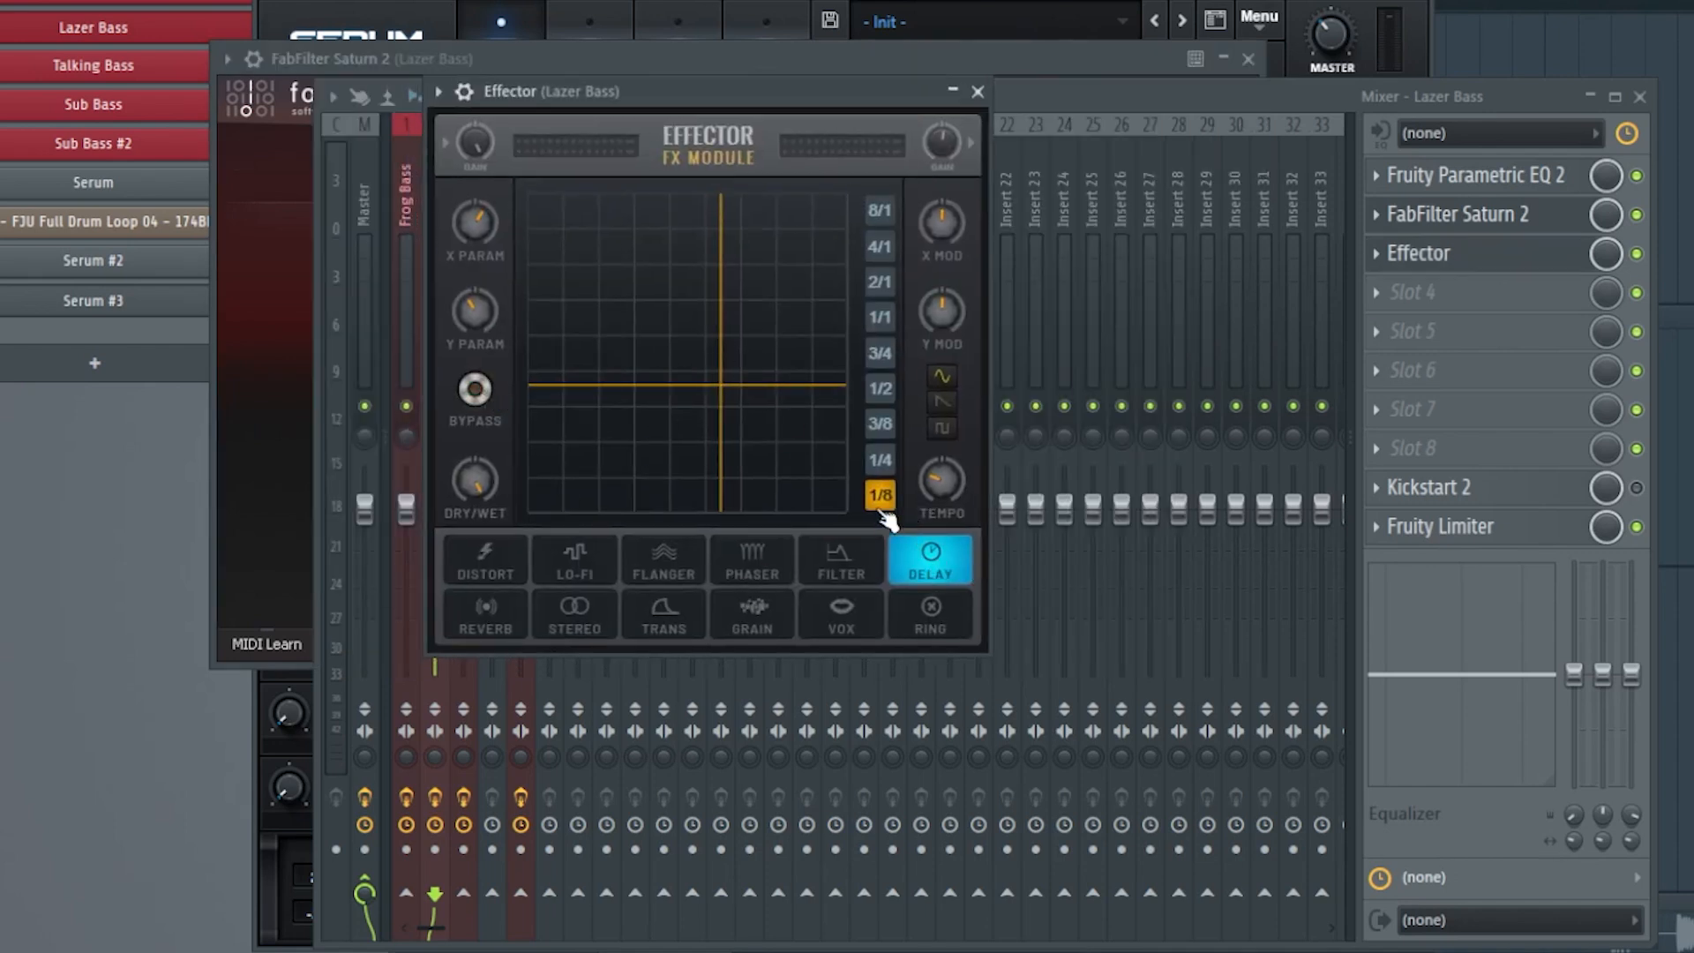
click(723, 387)
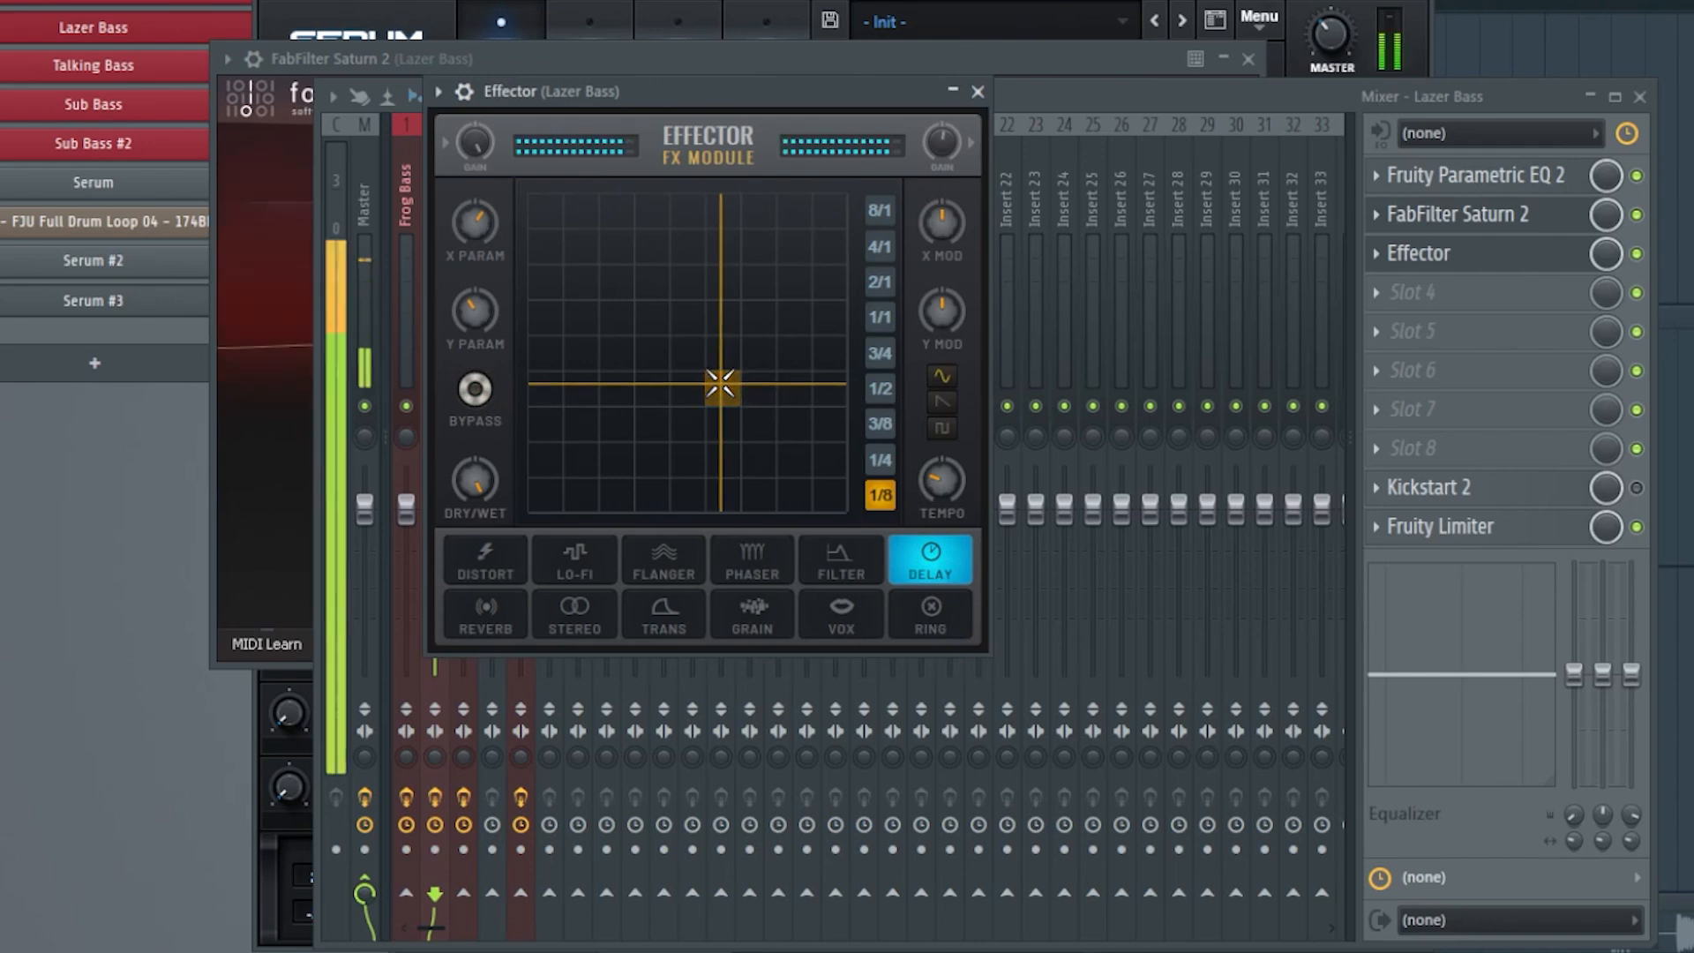
mouse_move(720, 386)
mouse_down()
mouse_move(734, 442)
mouse_move(763, 450)
mouse_move(769, 413)
mouse_move(719, 384)
mouse_up()
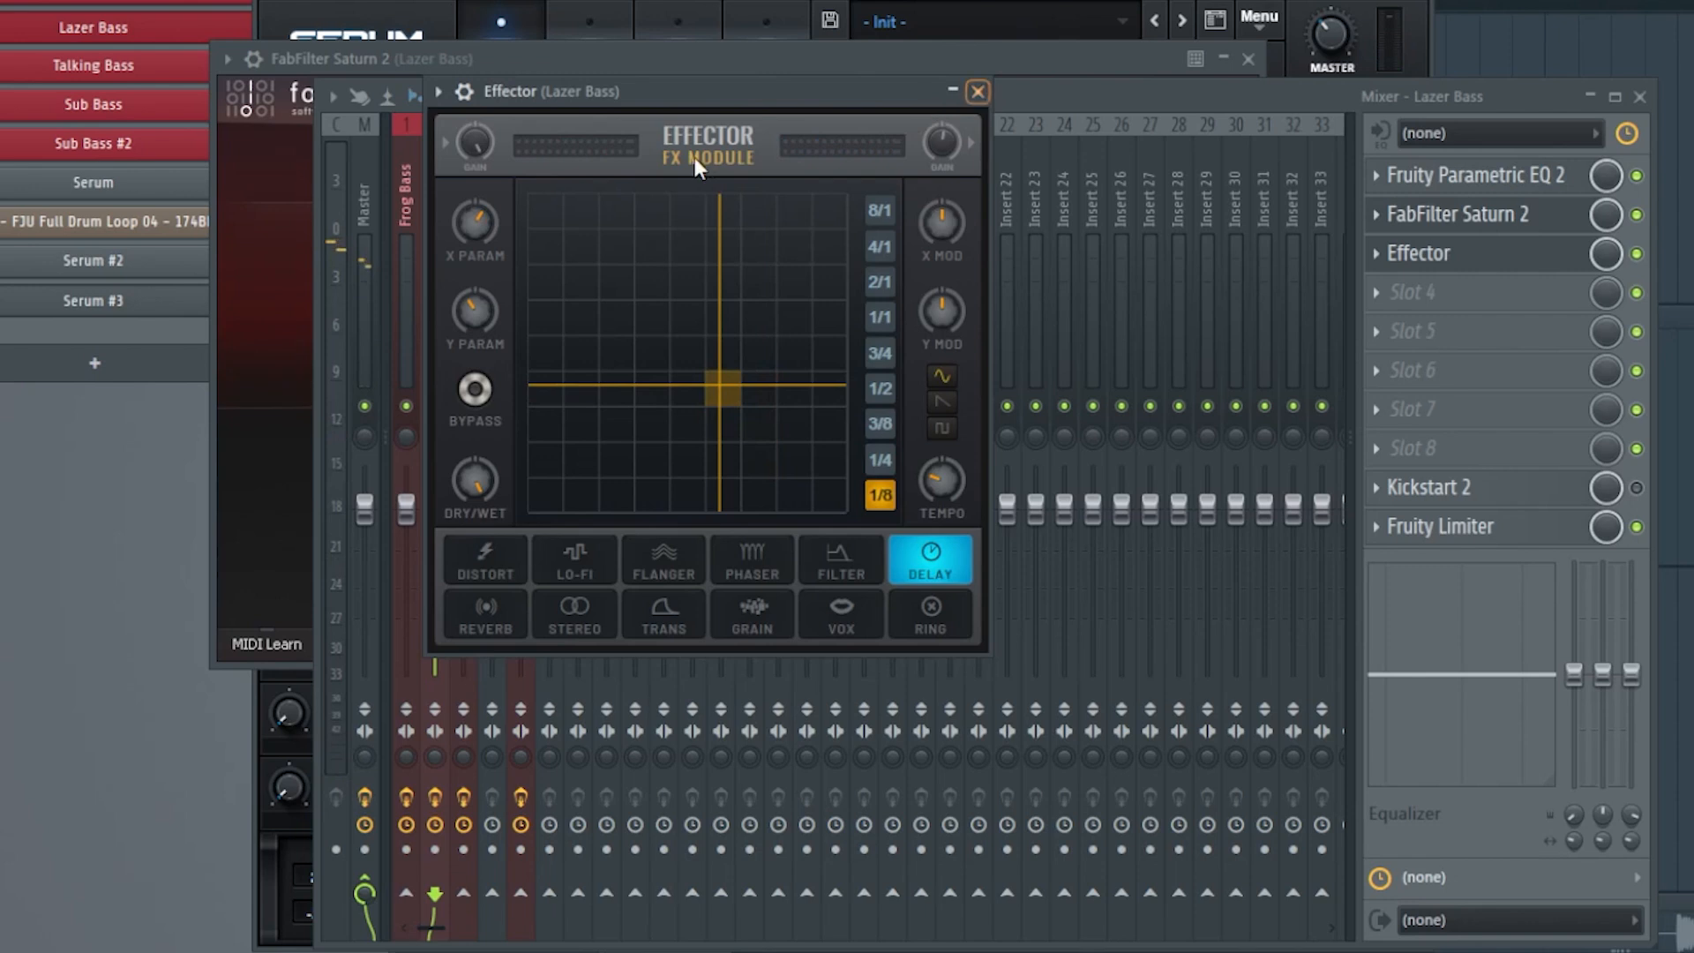
click(977, 91)
click(1639, 97)
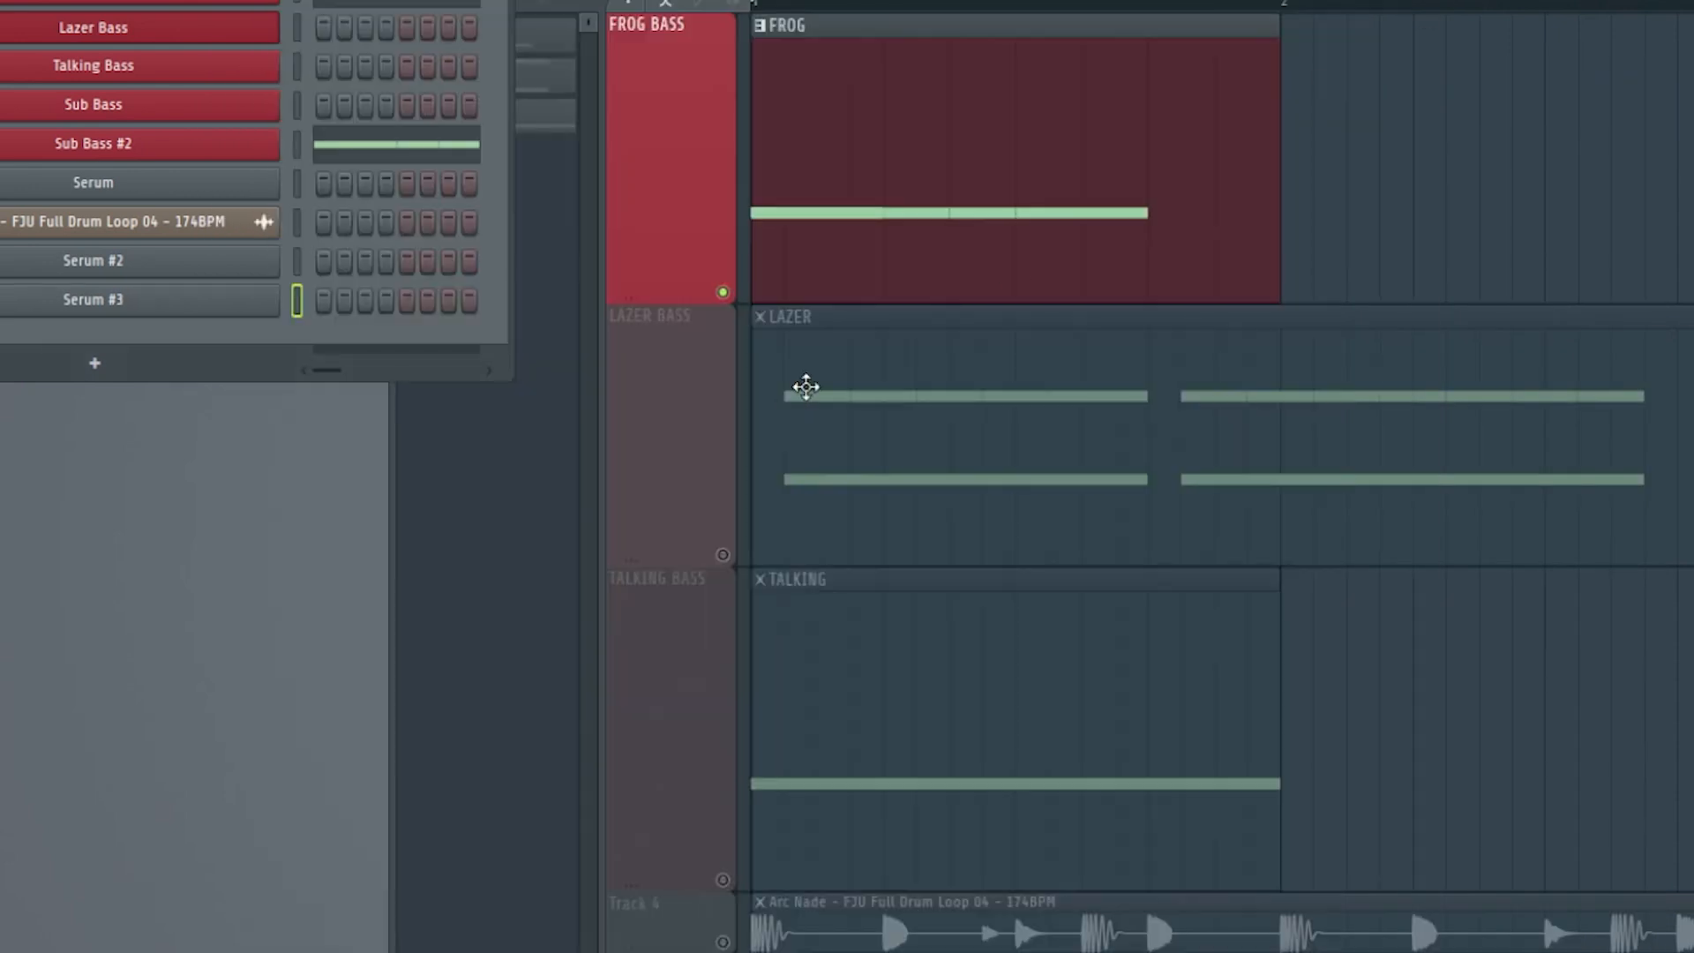
Examine the Lazer Bass notes in the piano roll and play back the Lazer pattern.
double_click(806, 387)
drag(1241, 24, 873, 27)
click(241, 27)
click(290, 273)
drag(572, 60, 556, 62)
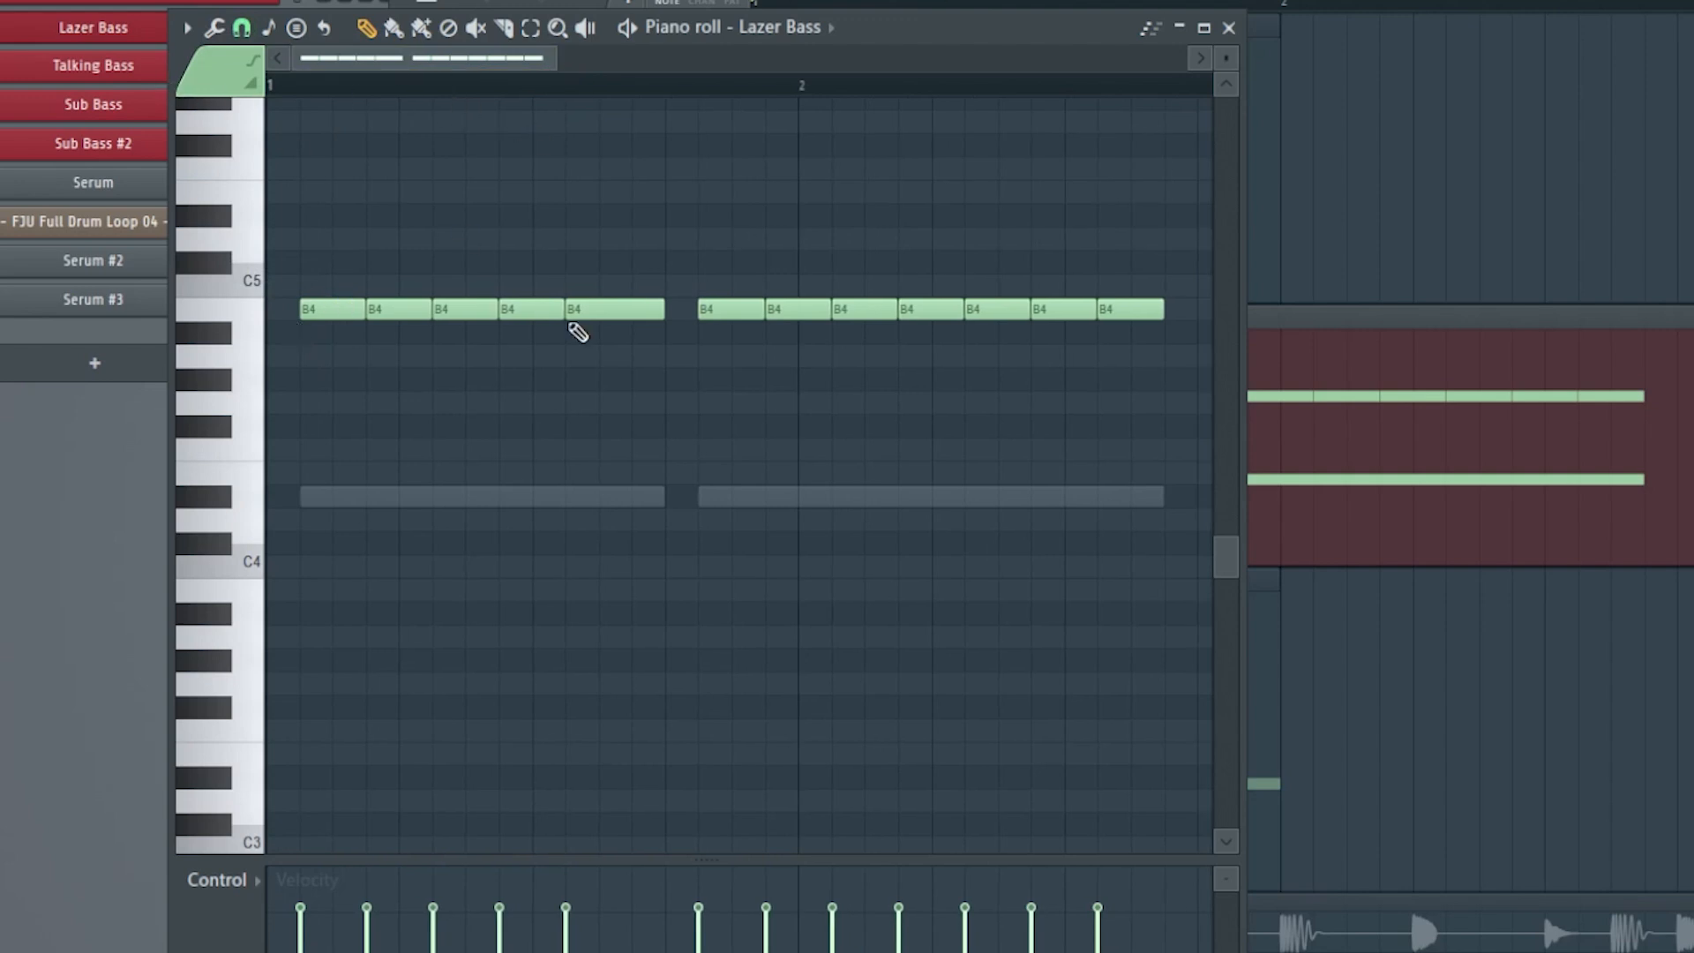
key(space)
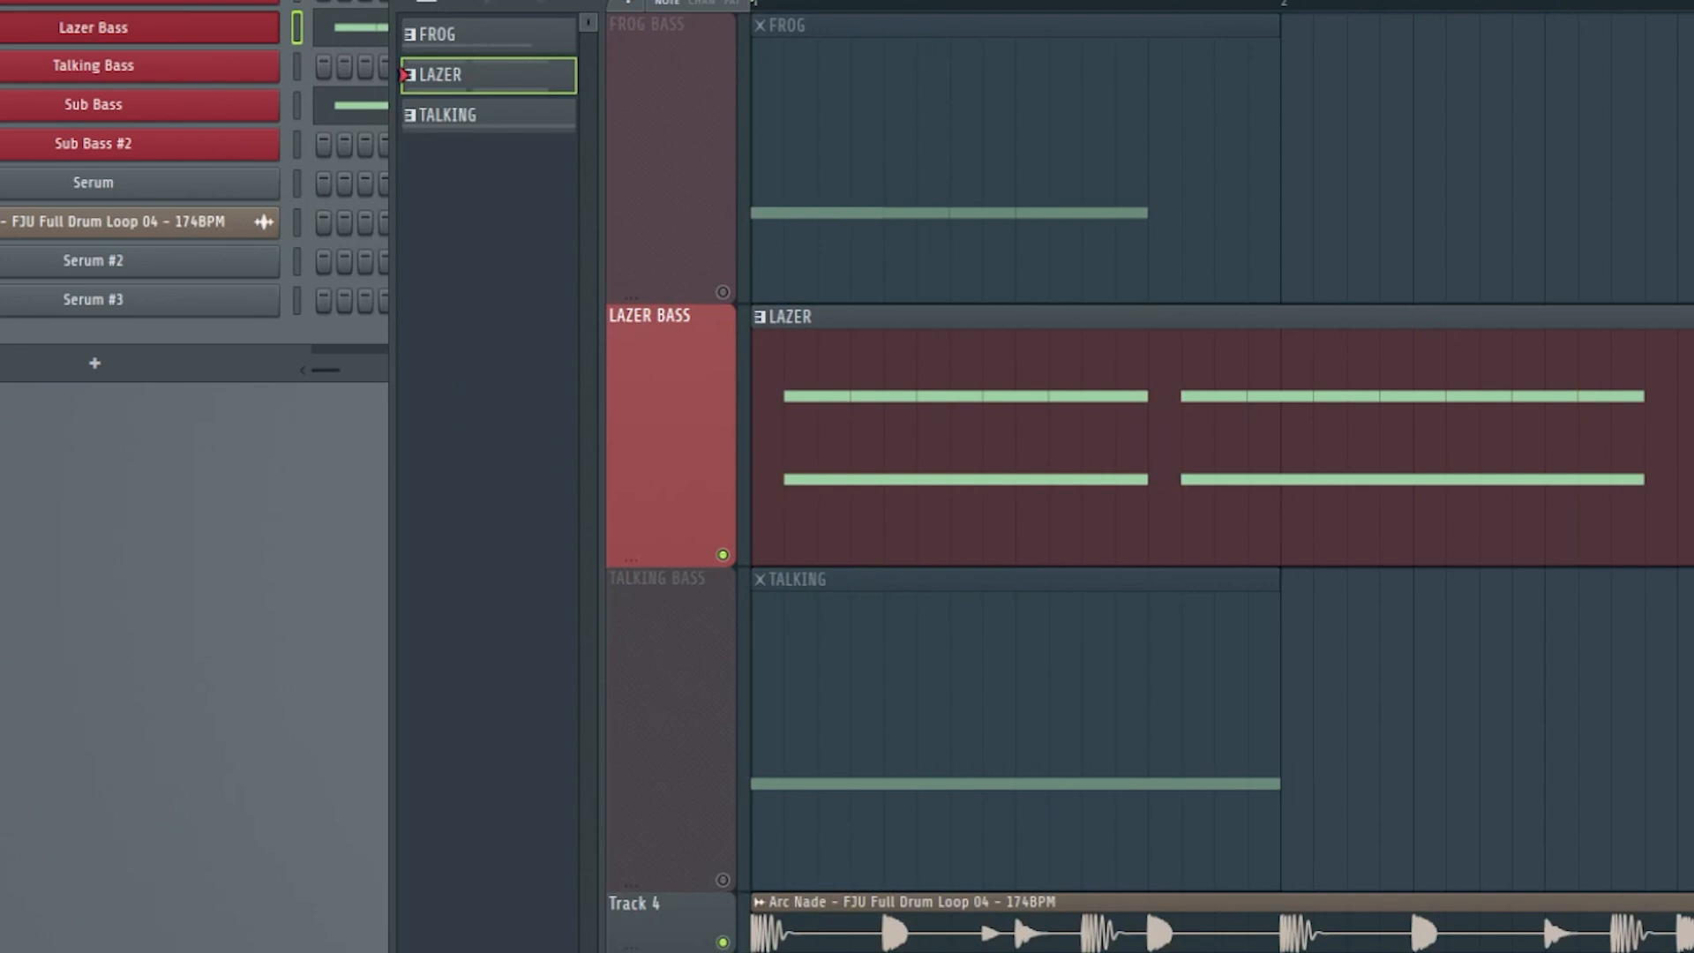
key(space)
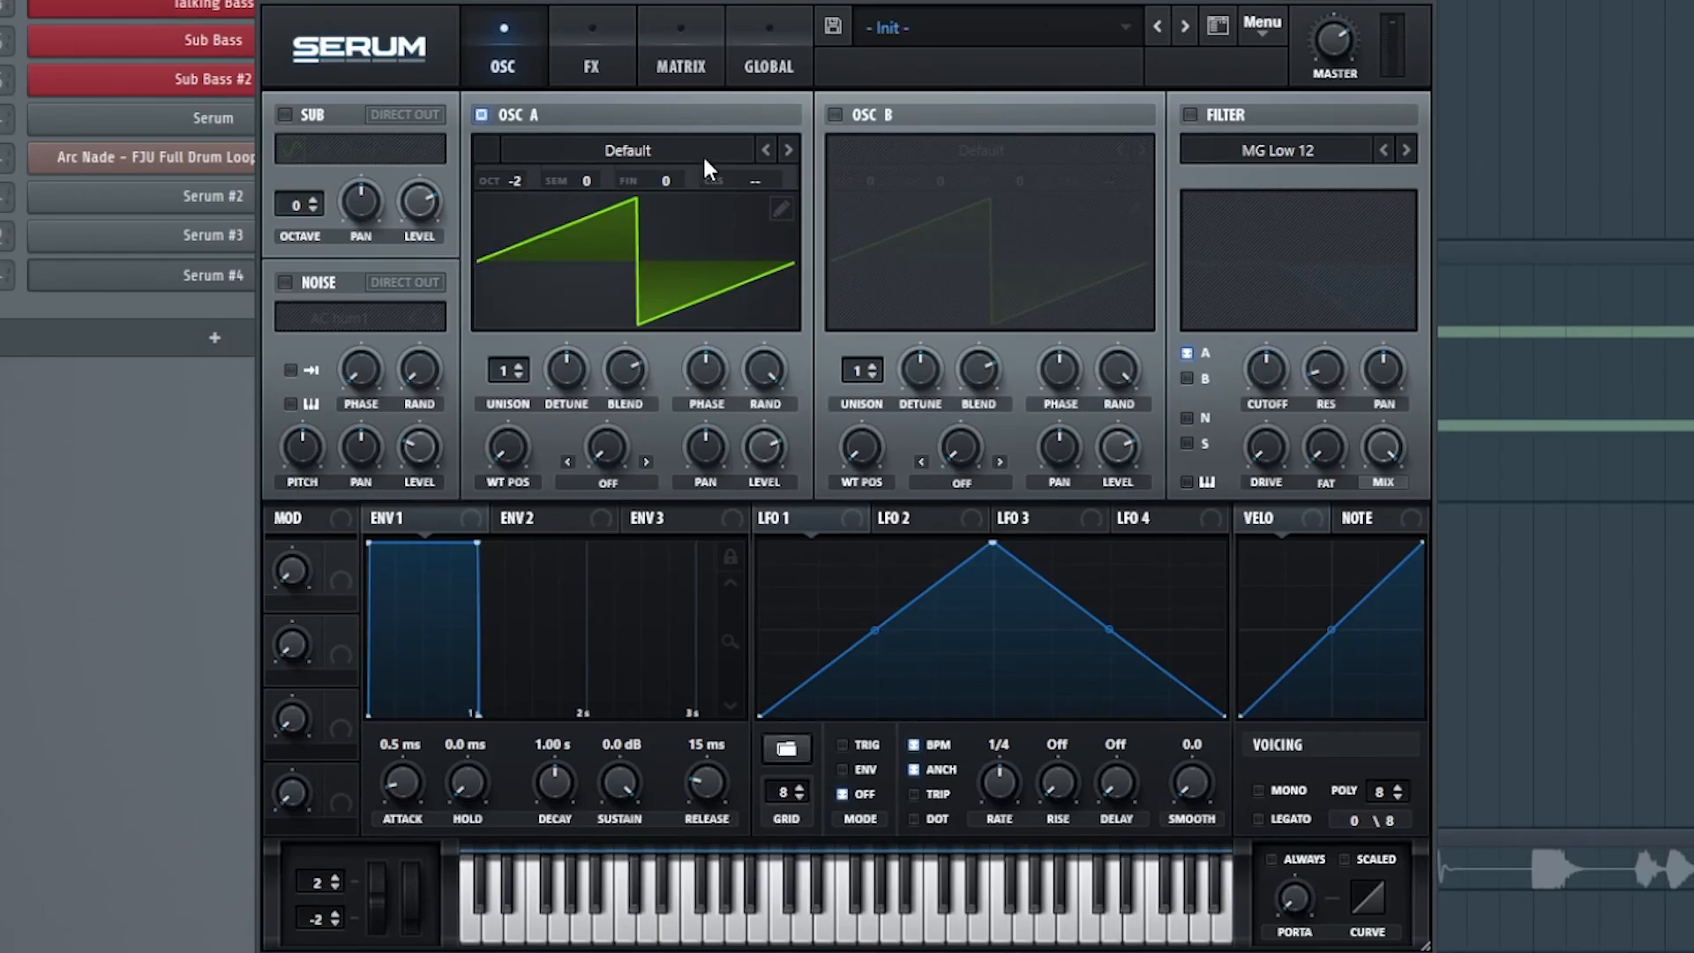
Load the Basic Shapes wavetable into oscillator A and set its wavetable position to the saw shape.
click(702, 154)
mouse_move(685, 178)
click(817, 301)
drag(507, 448, 509, 493)
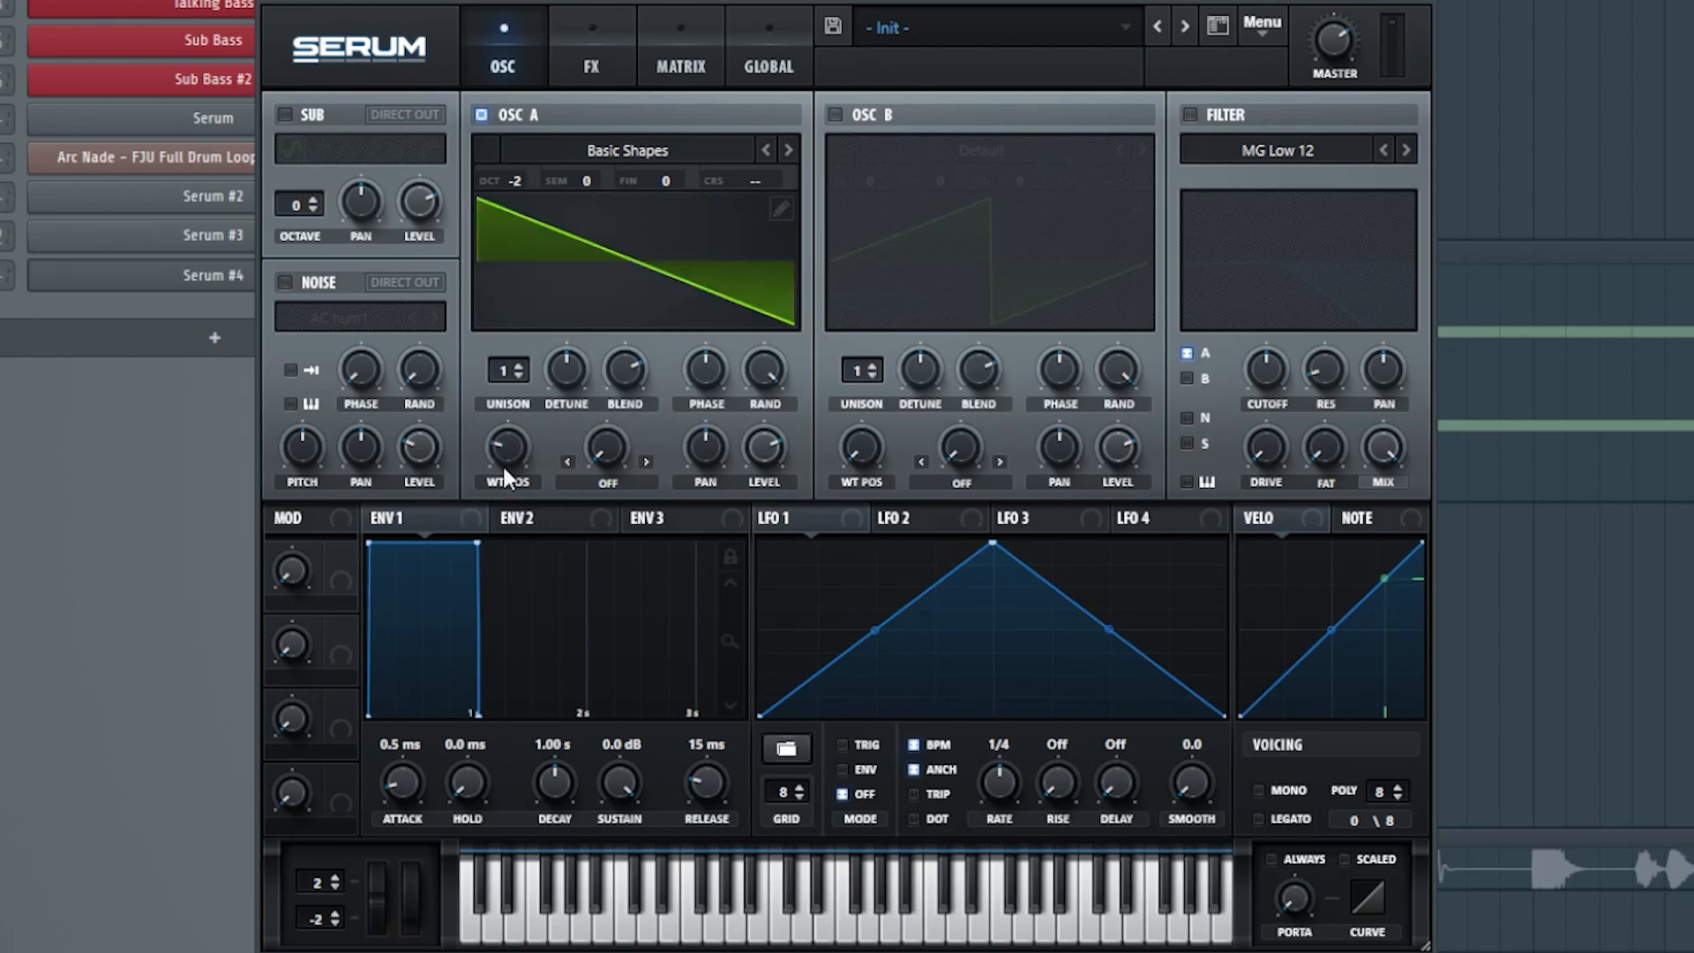
Enable the filter and set its type to Formant-II.
click(1188, 116)
click(1307, 153)
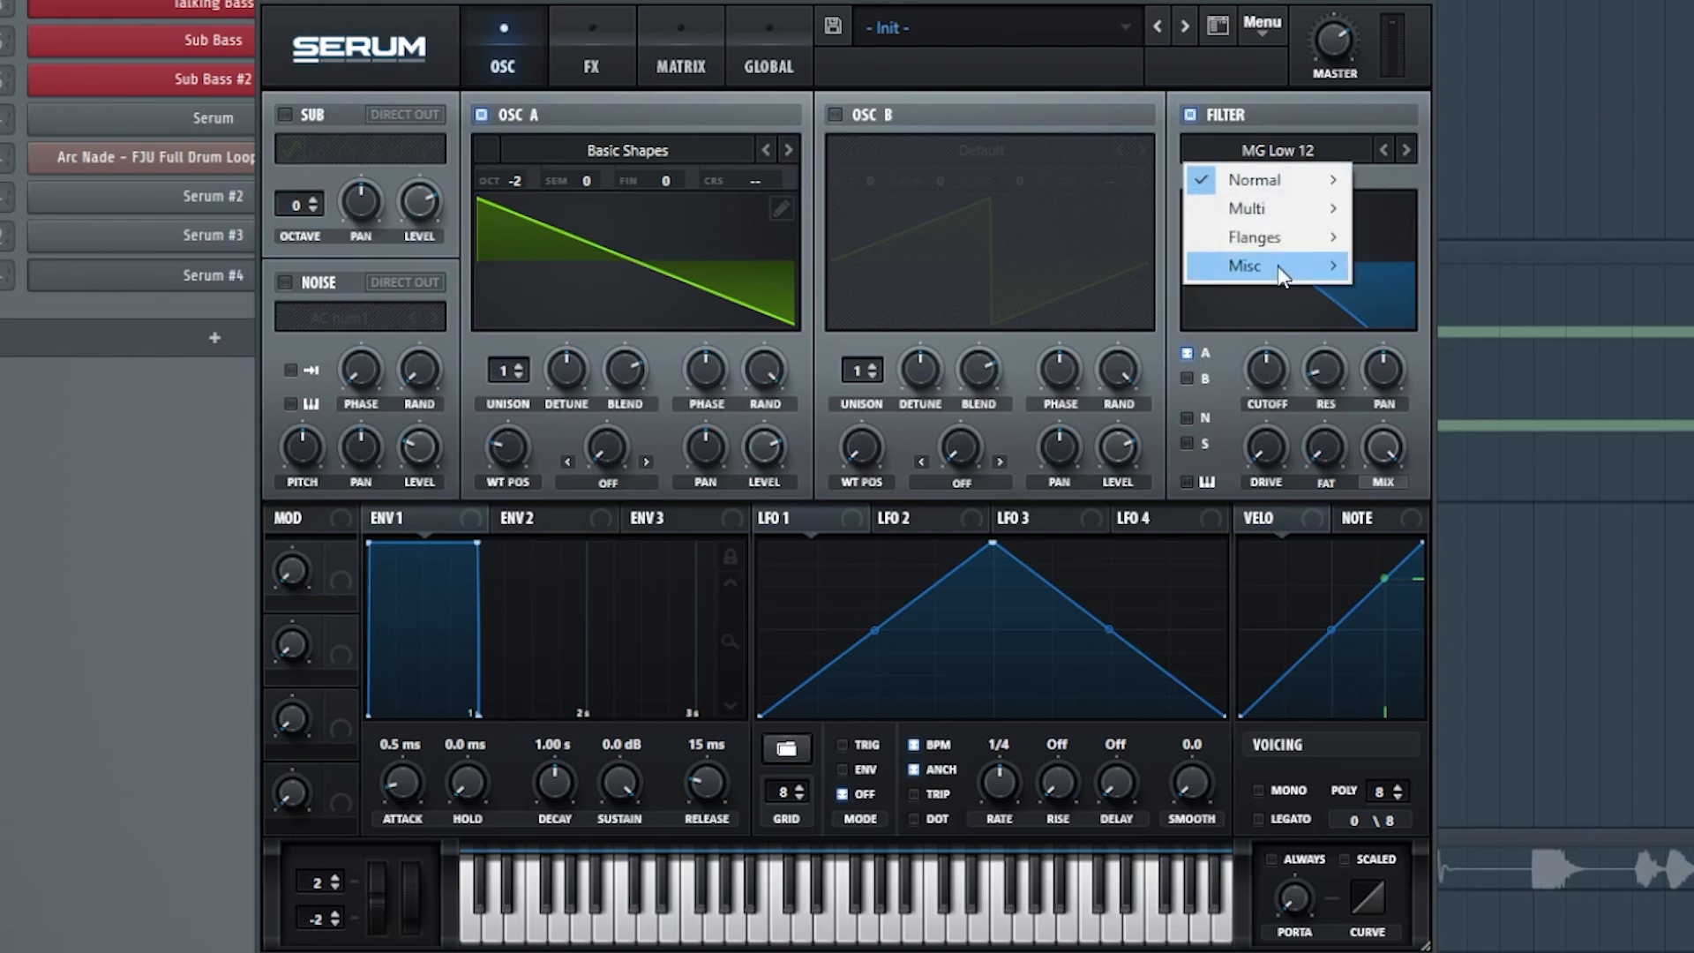
mouse_move(1279, 268)
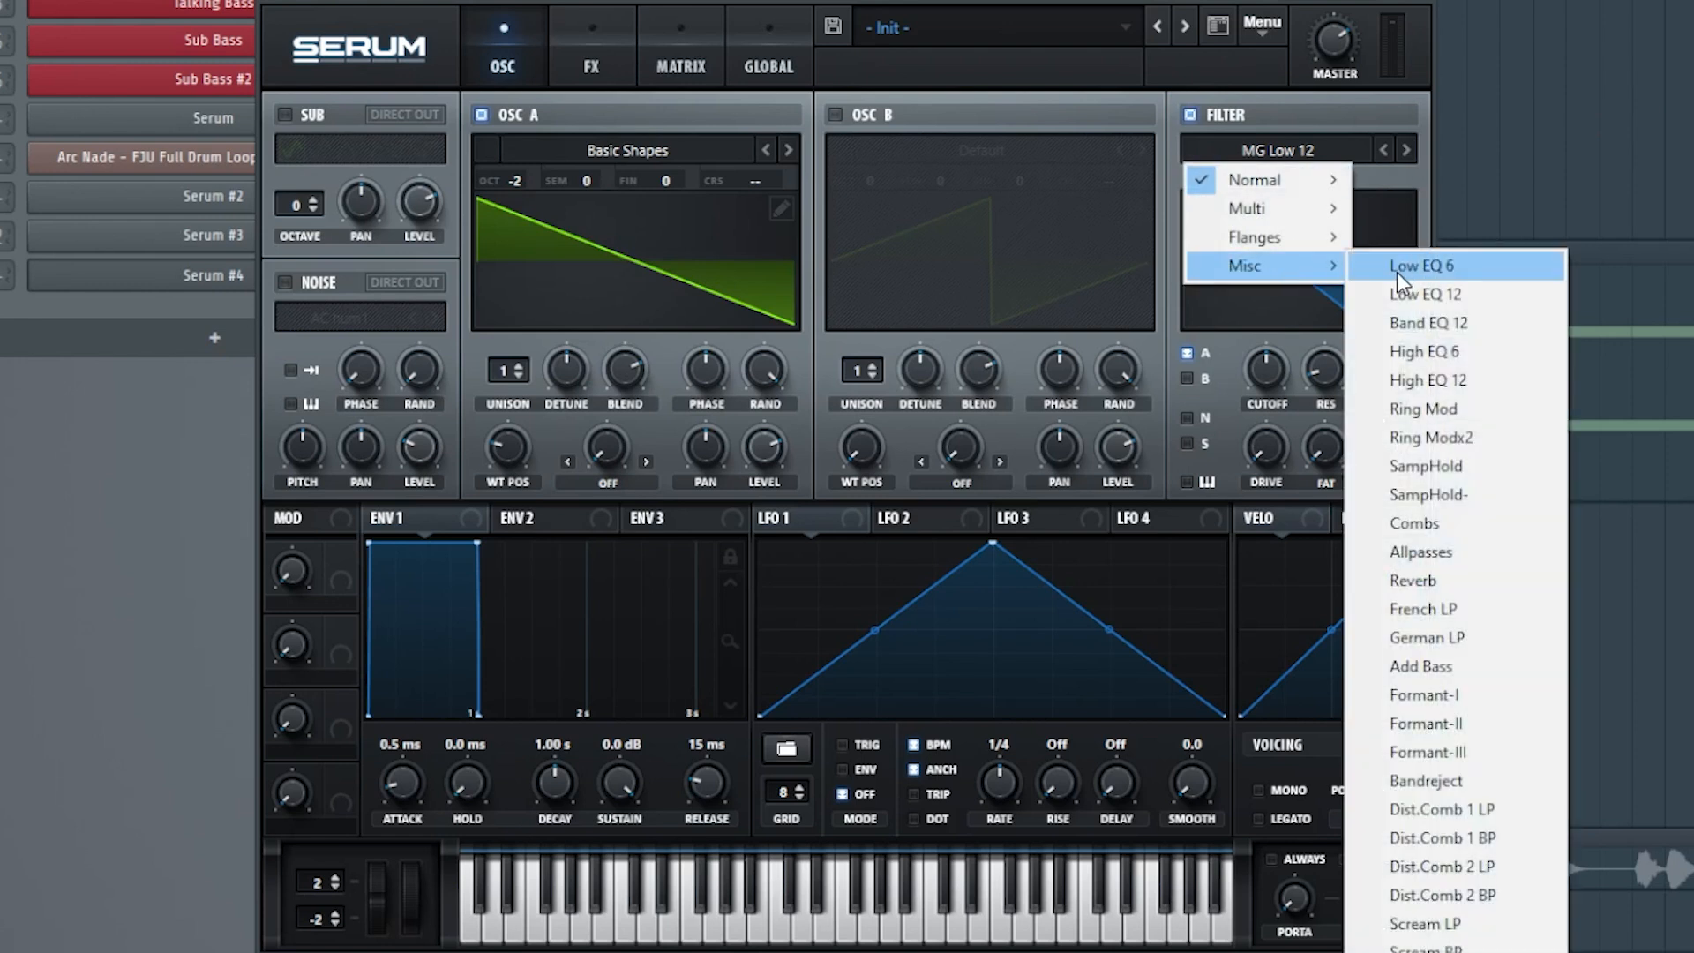
click(1468, 724)
Modulate the Formant-II cutoff with LFO 1 in Trig mode and adjust the filter's resonance and drive.
mouse_move(1254, 388)
drag(1254, 389, 1258, 391)
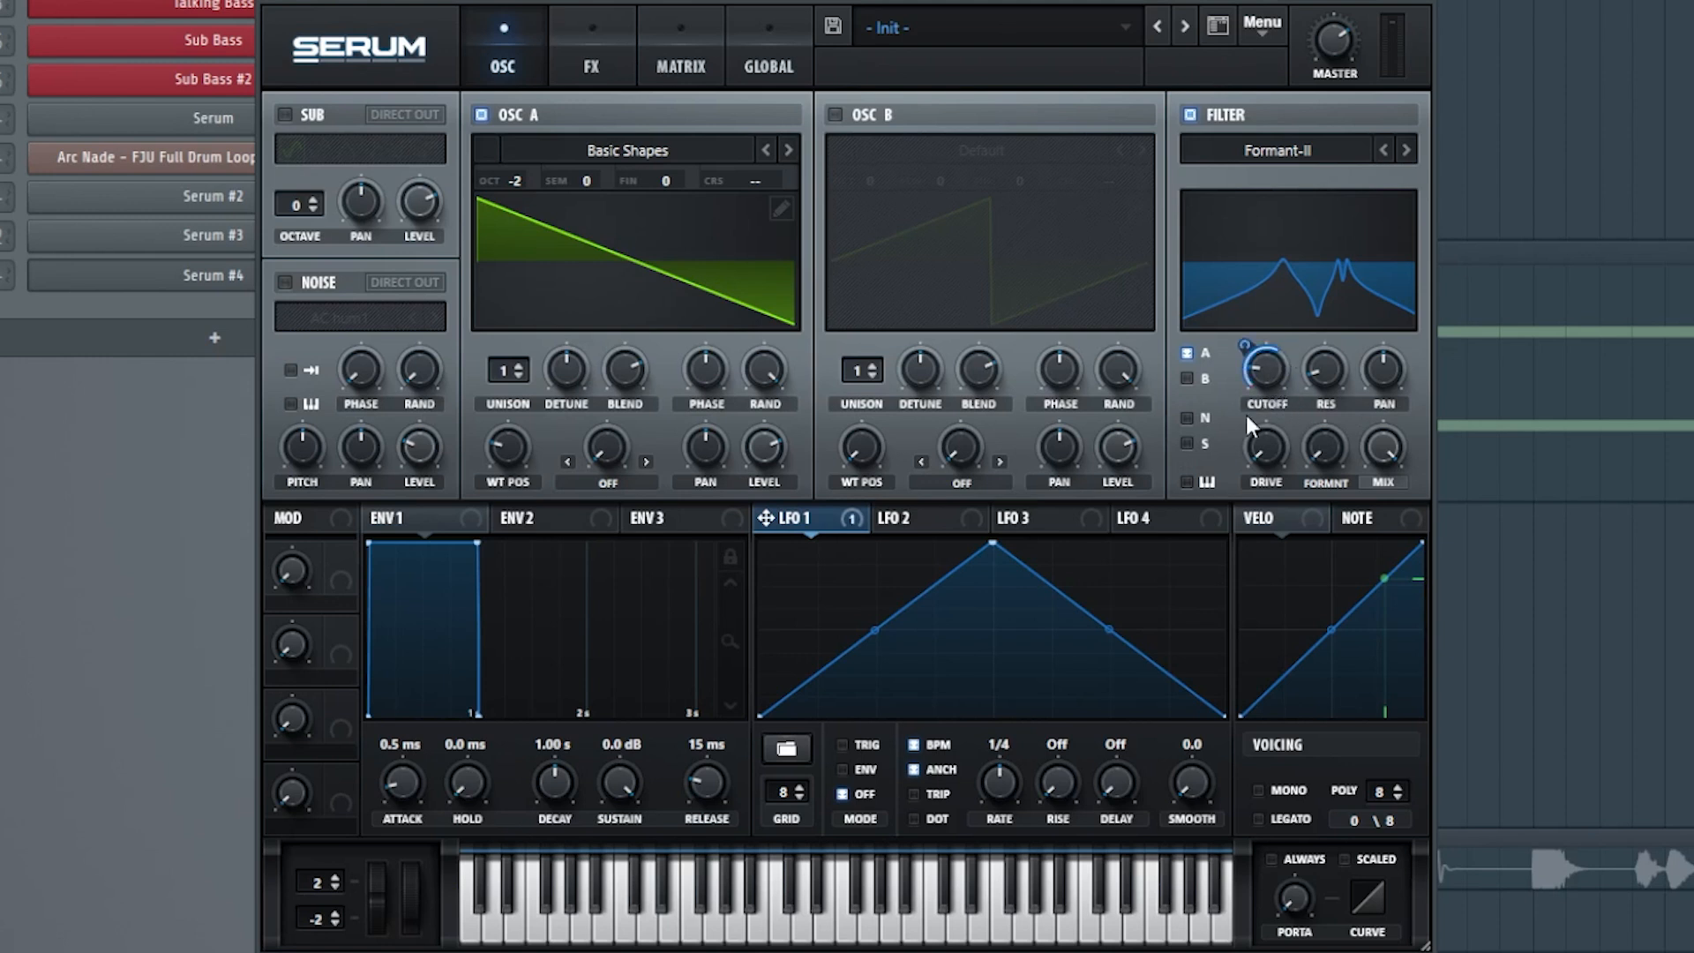
mouse_move(1328, 360)
drag(1338, 359, 1343, 352)
drag(1254, 450, 1265, 421)
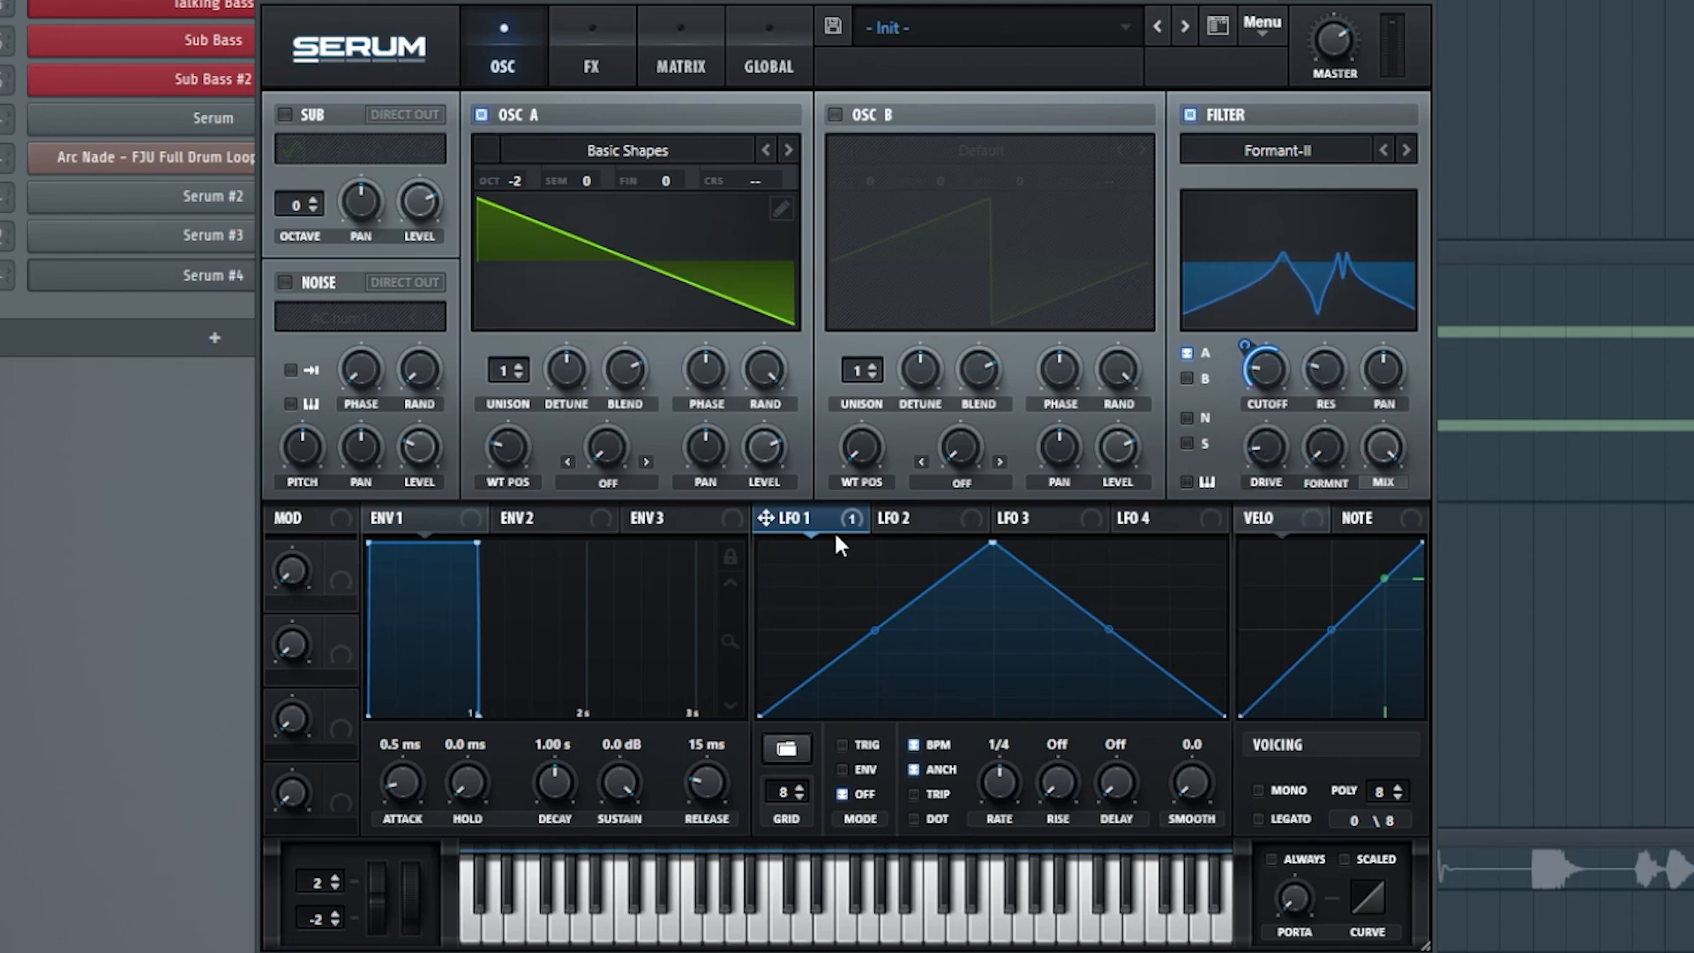
mouse_move(837, 534)
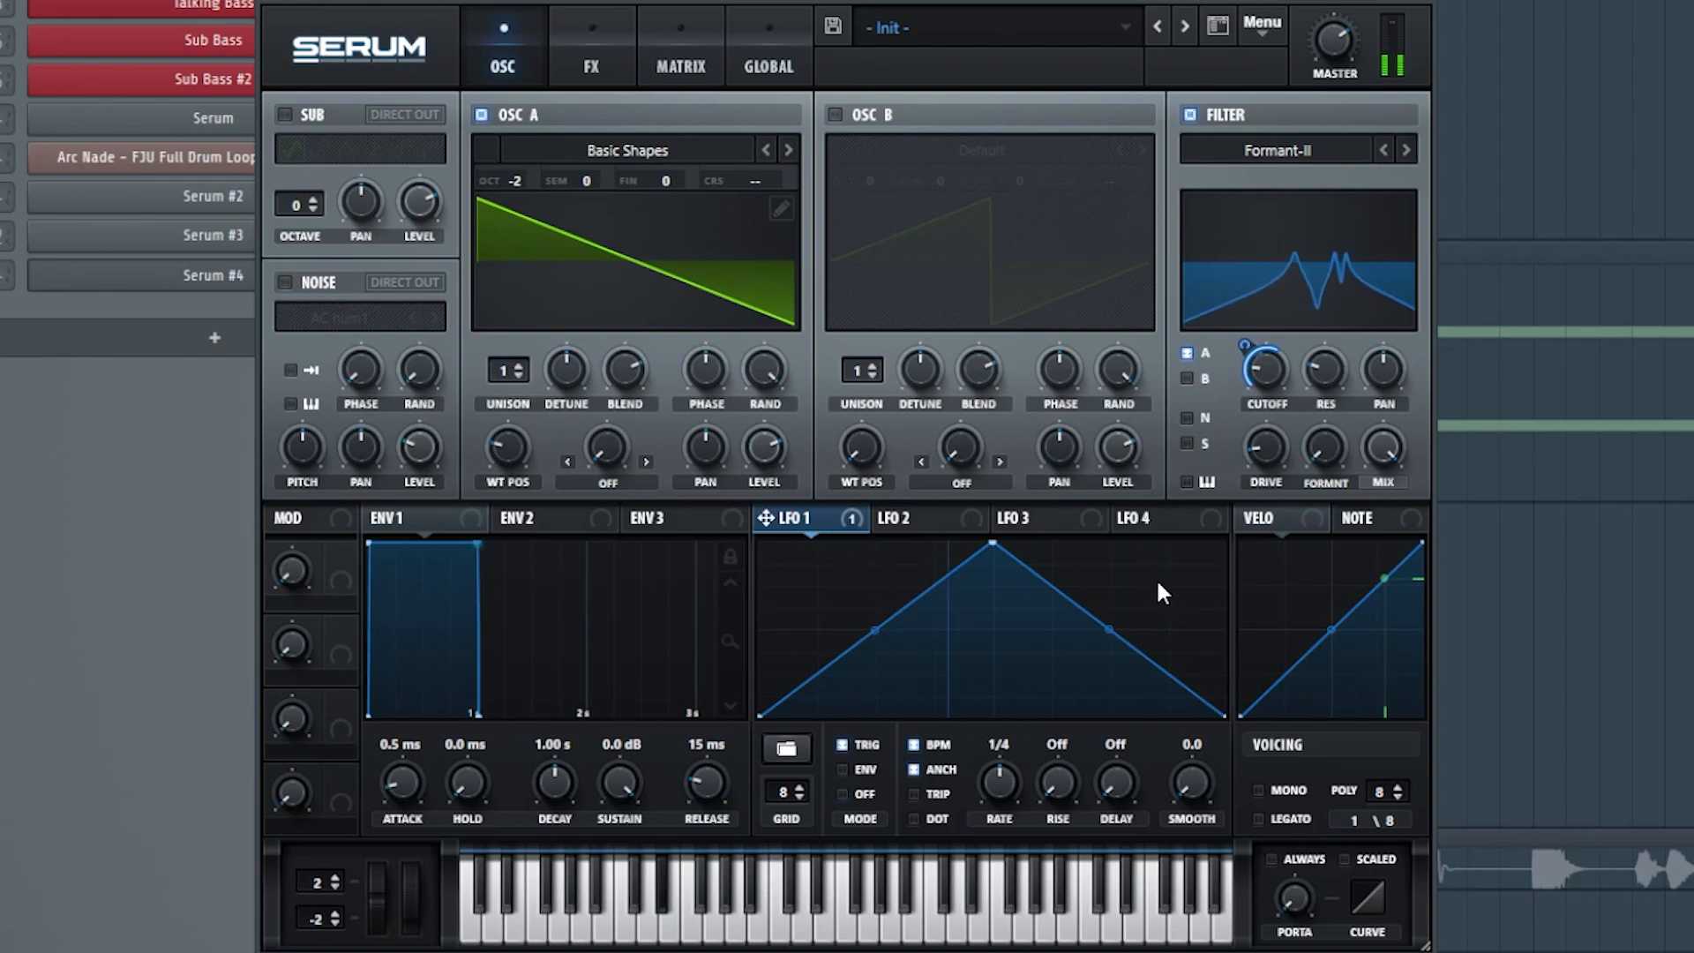
Add a distortion effect set to Diode 2 and a compressor with increased gain.
click(591, 53)
click(307, 168)
click(790, 142)
click(789, 142)
click(789, 142)
click(789, 142)
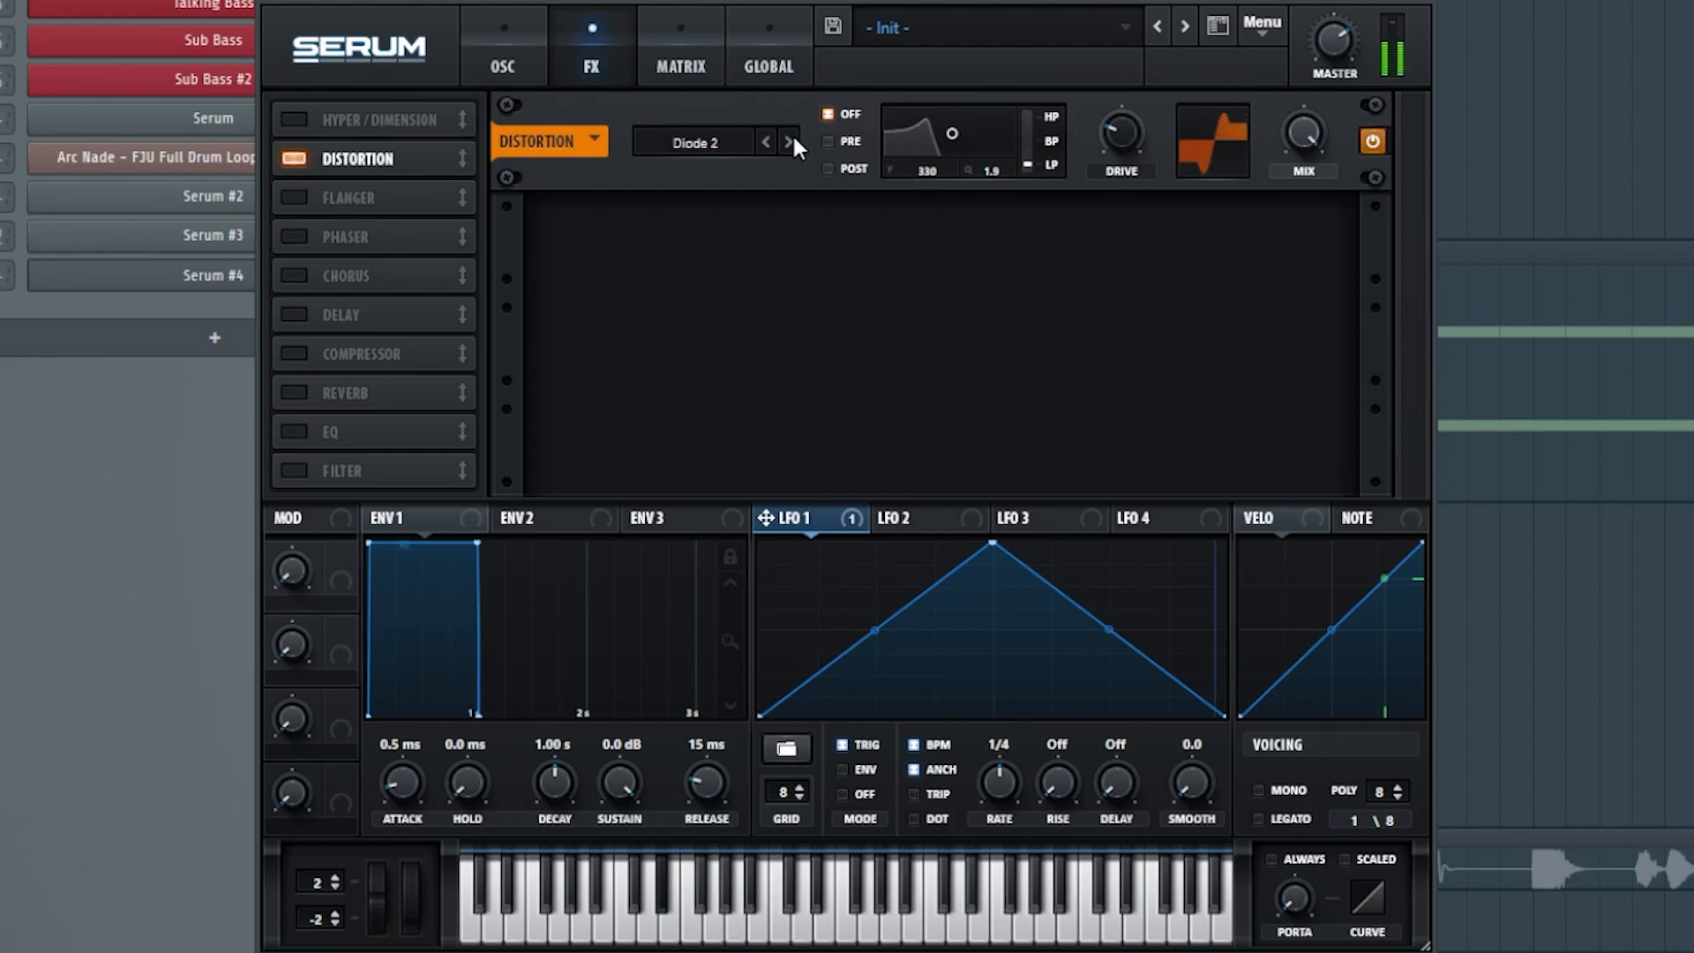
click(294, 354)
drag(977, 234, 1013, 146)
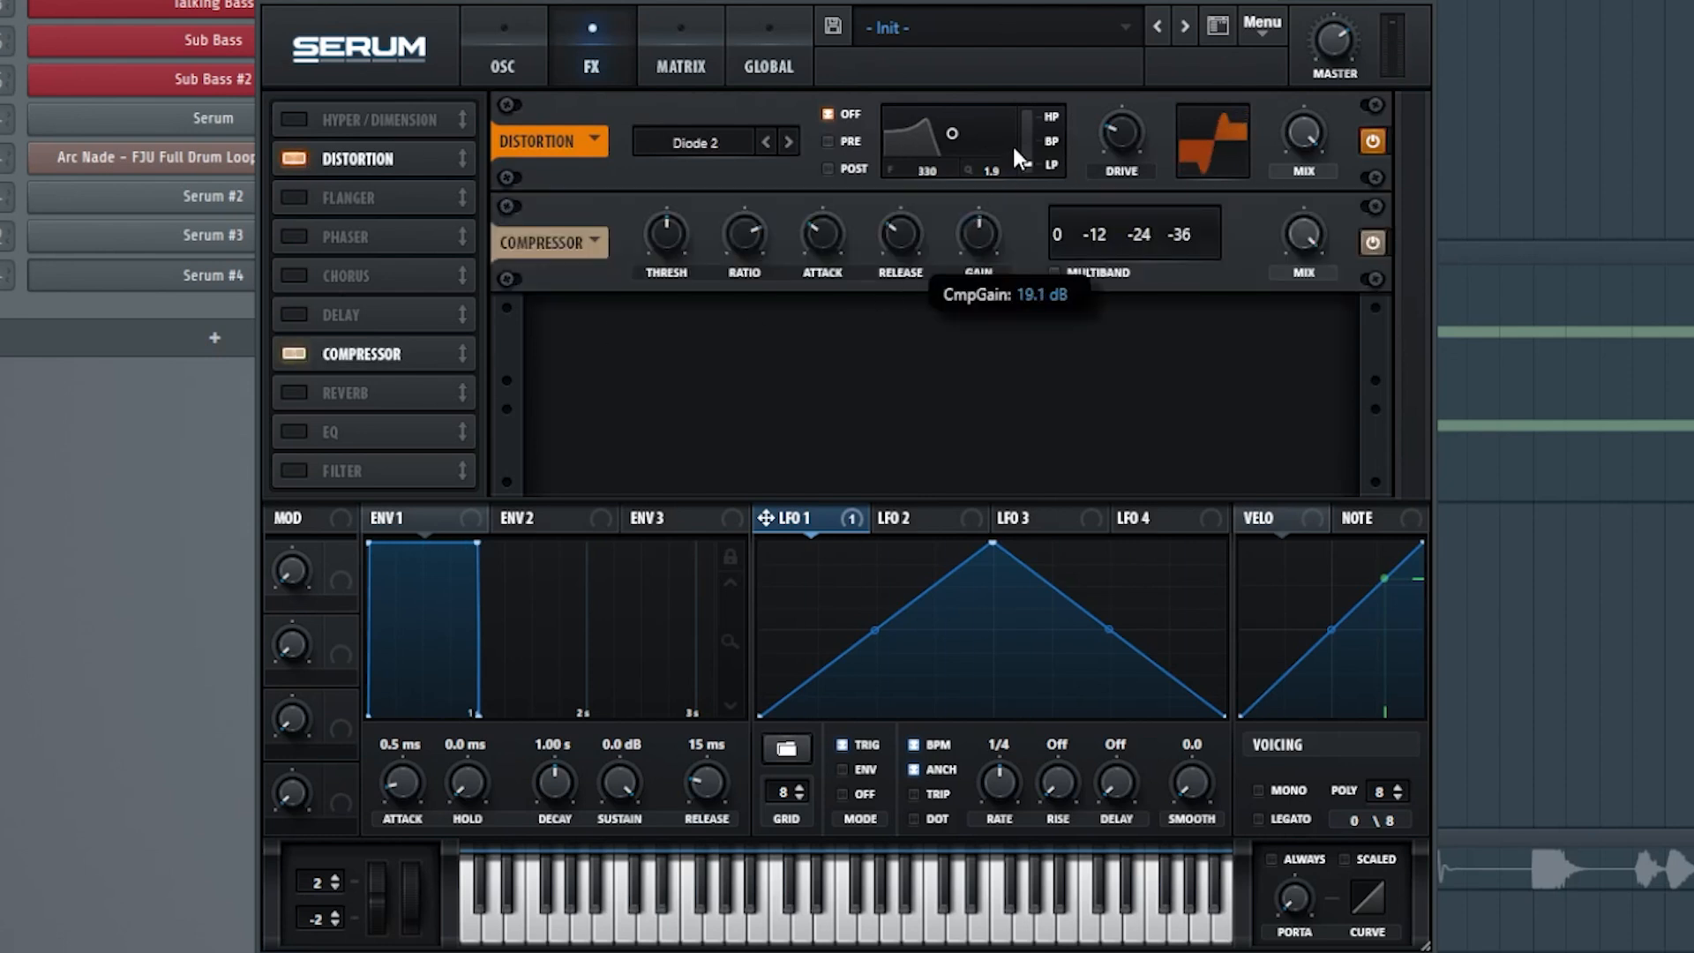
Add an EQ and boost its high band as a peak at about 5654 Hz.
click(295, 431)
drag(1083, 340, 1108, 337)
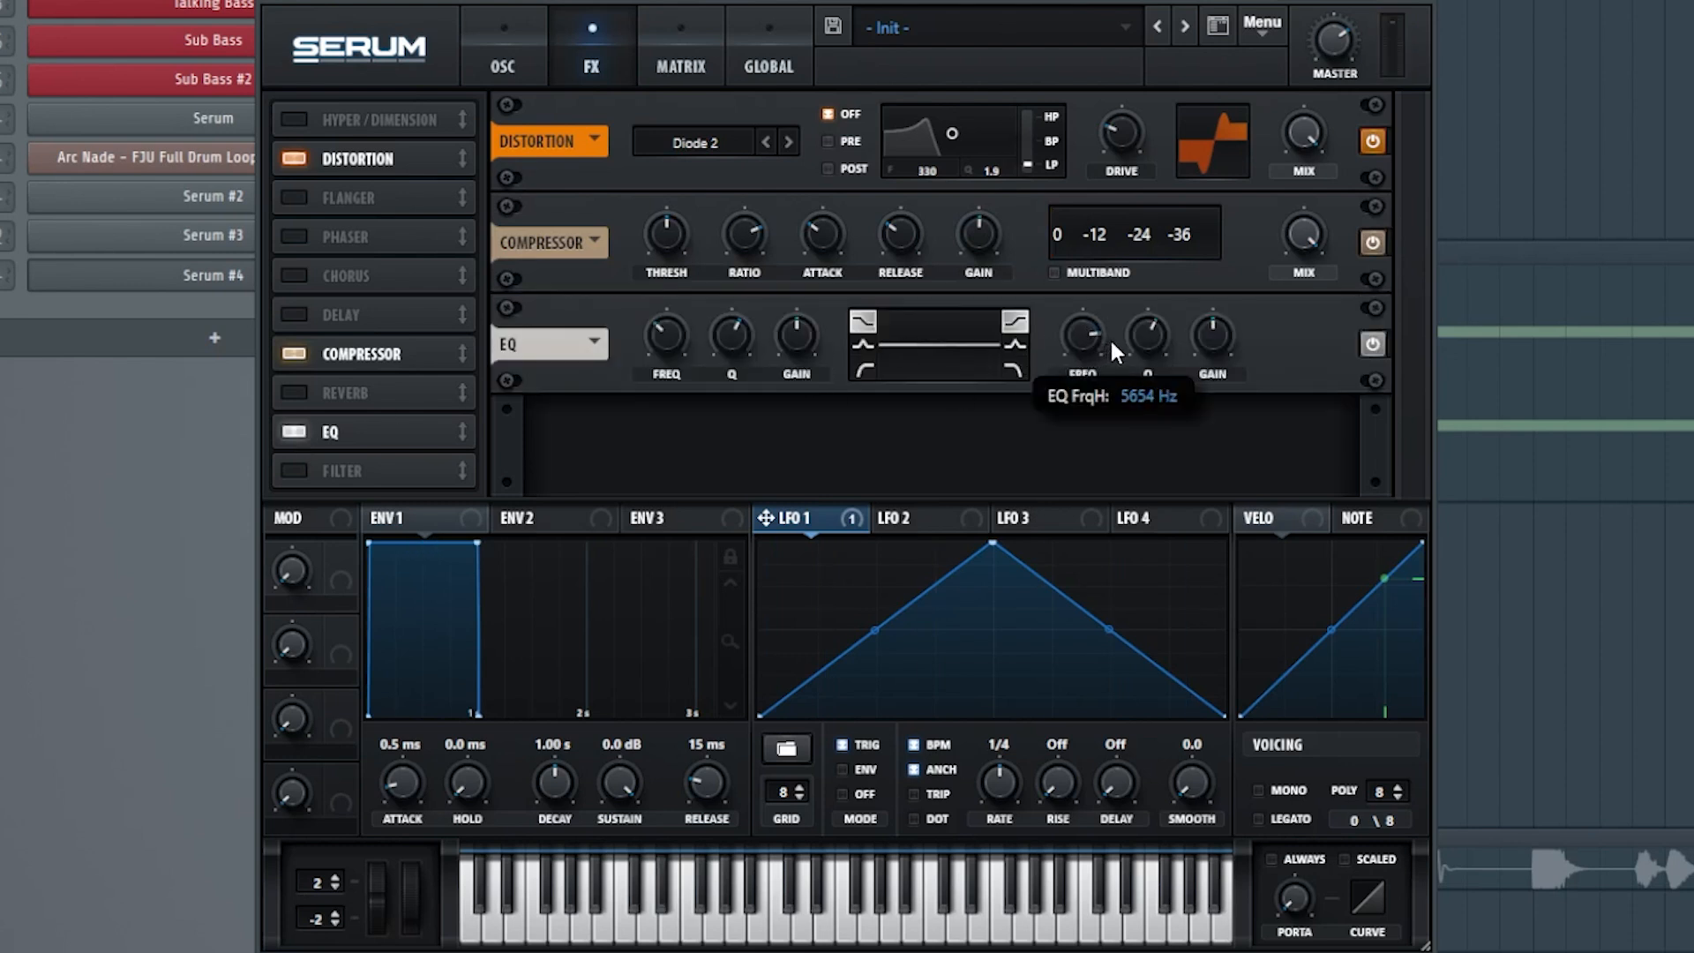
drag(1213, 353, 1152, 389)
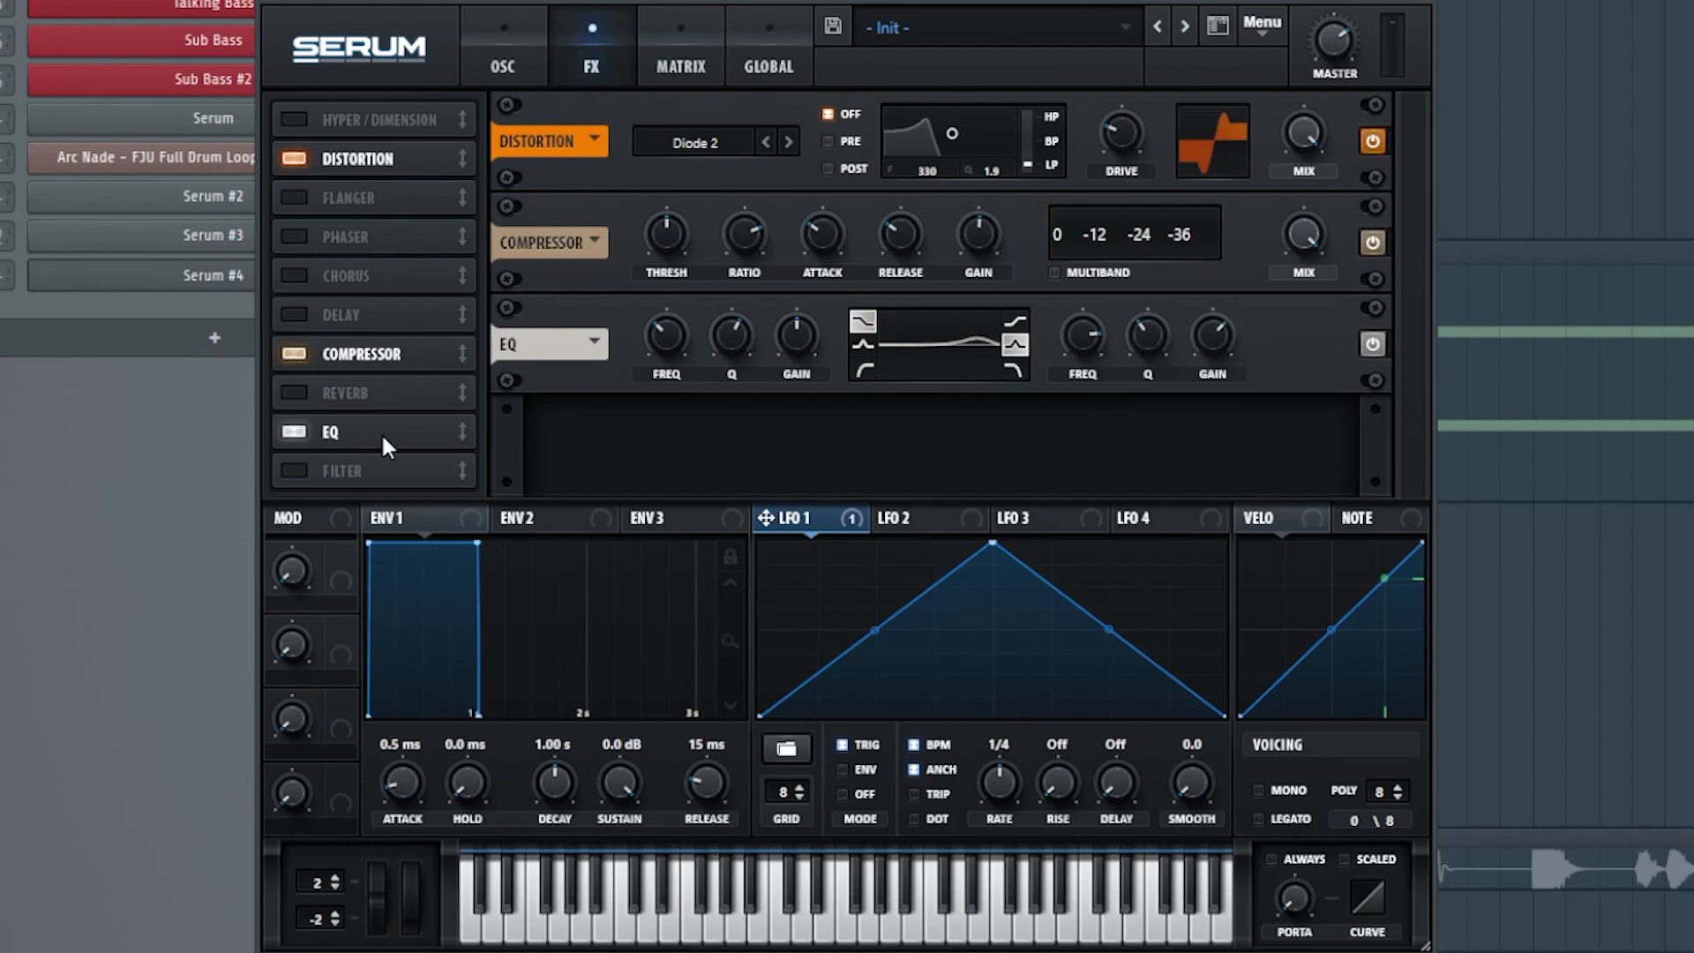
Add a phaser, place it after the EQ in the effects chain and lower its mix.
click(299, 234)
drag(335, 298, 357, 434)
drag(1258, 443, 1256, 611)
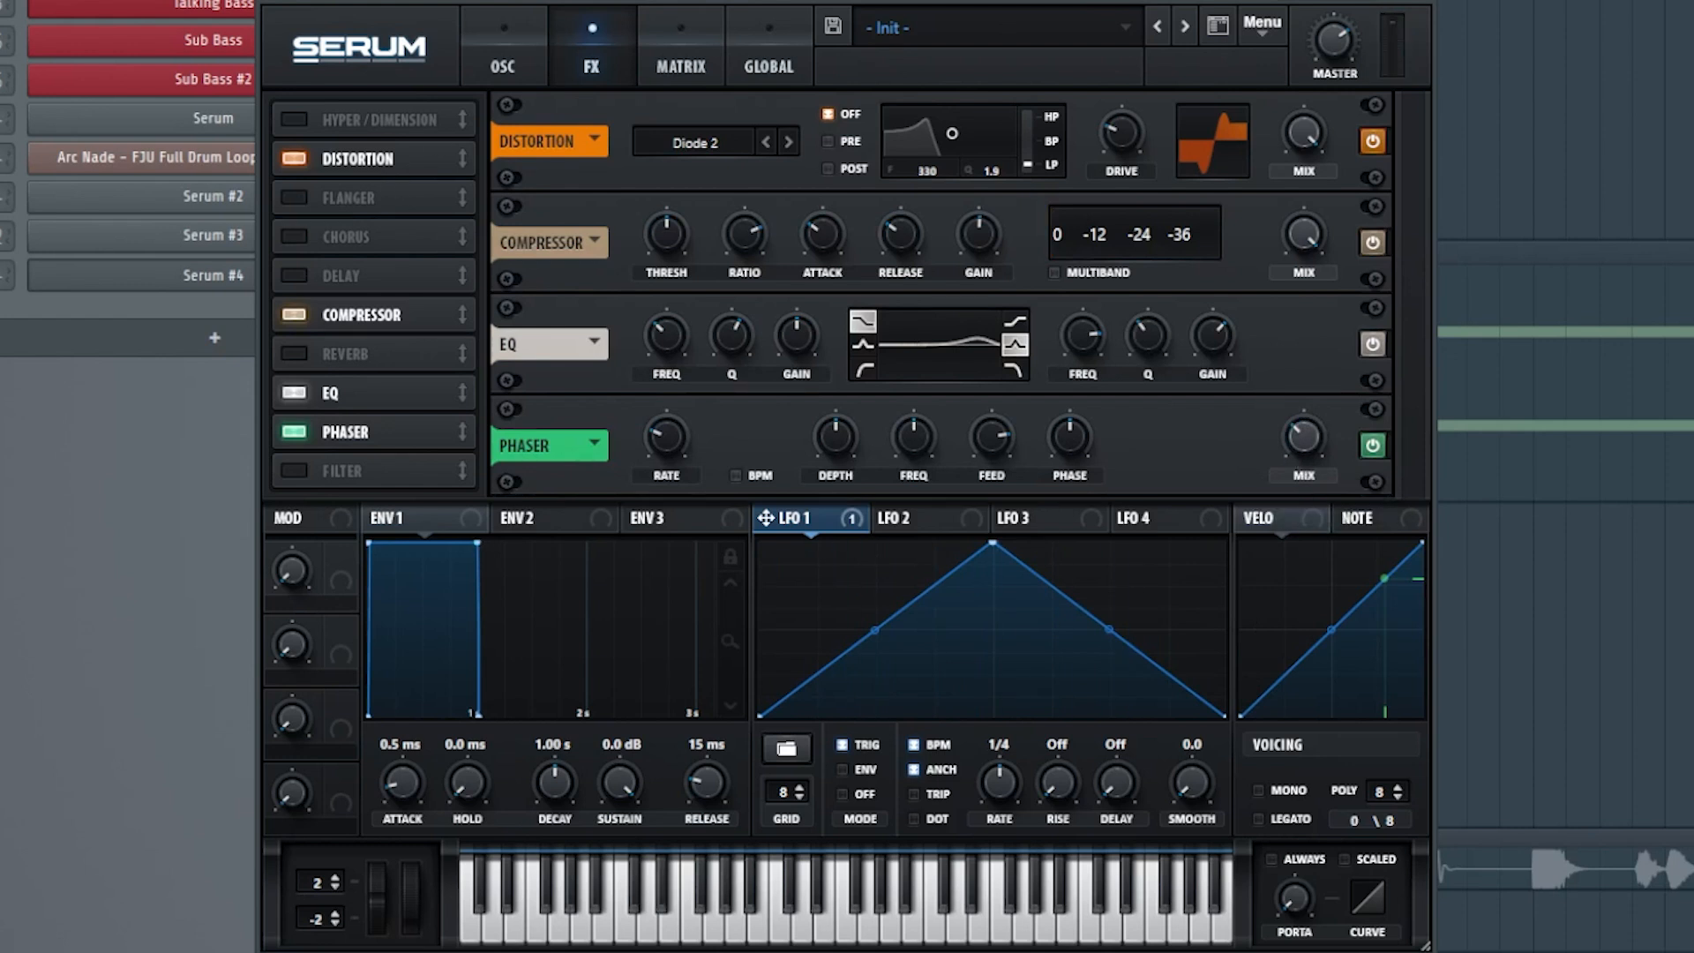
Examine the ValhallaRoom, FabFilter Saturn 2 and Fruity Parametric EQ 2 settings on the Talking Bass mixer channel.
click(79, 302)
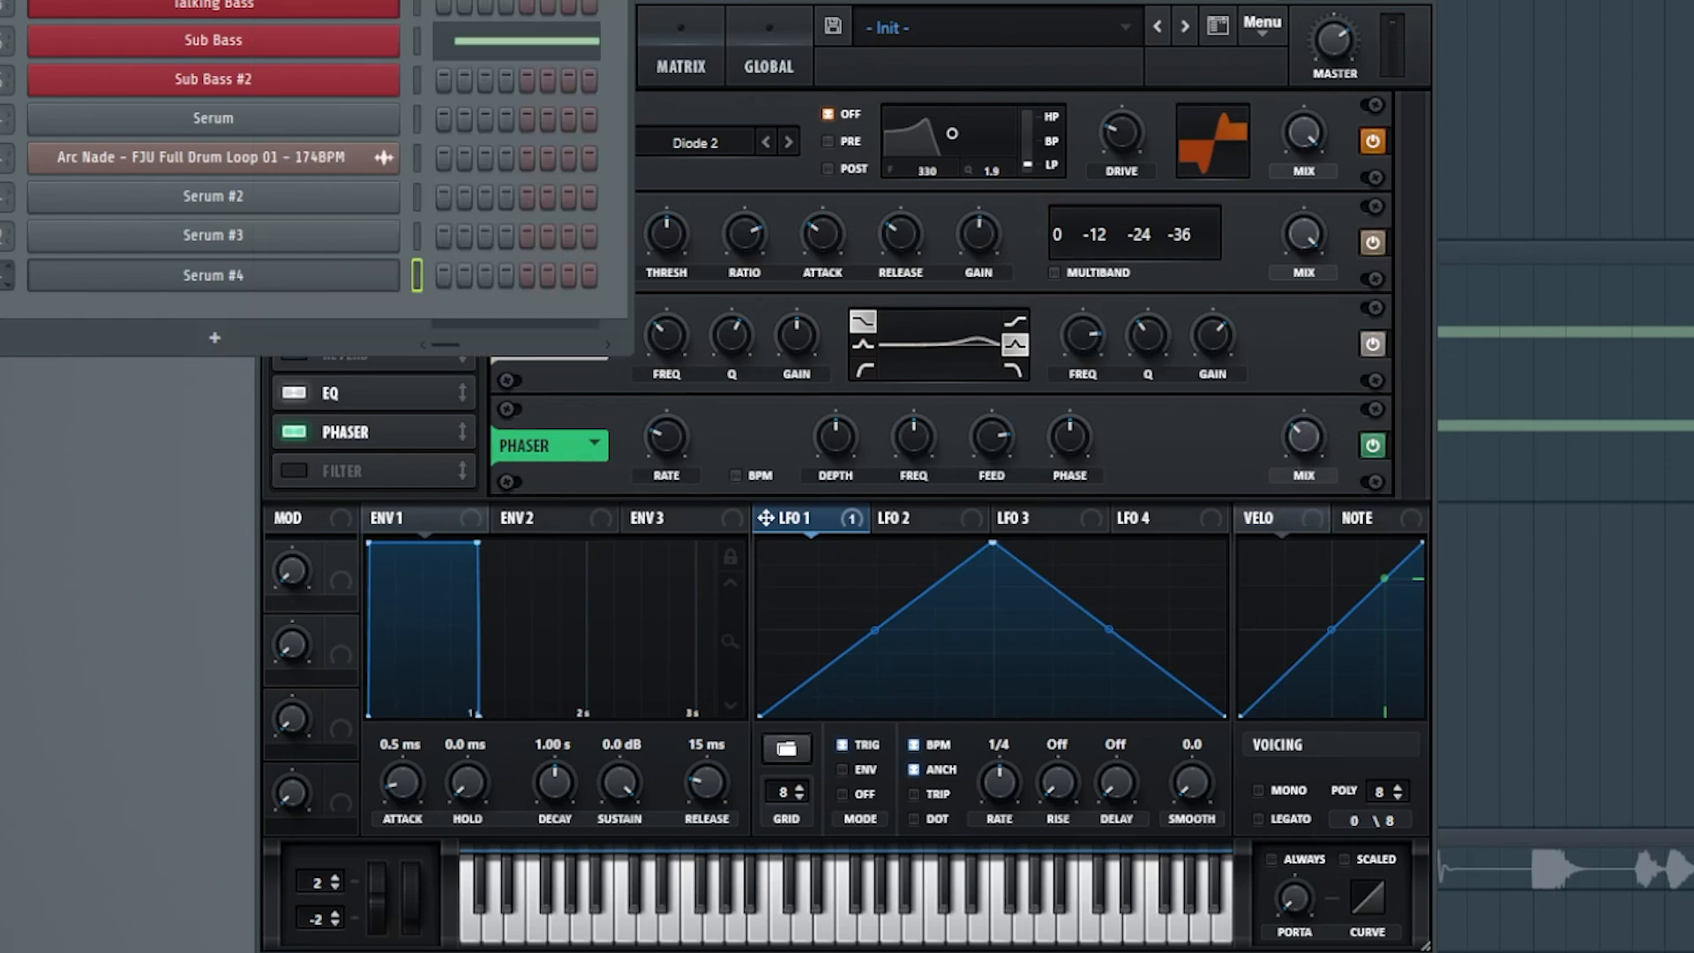
key(F9)
click(1579, 110)
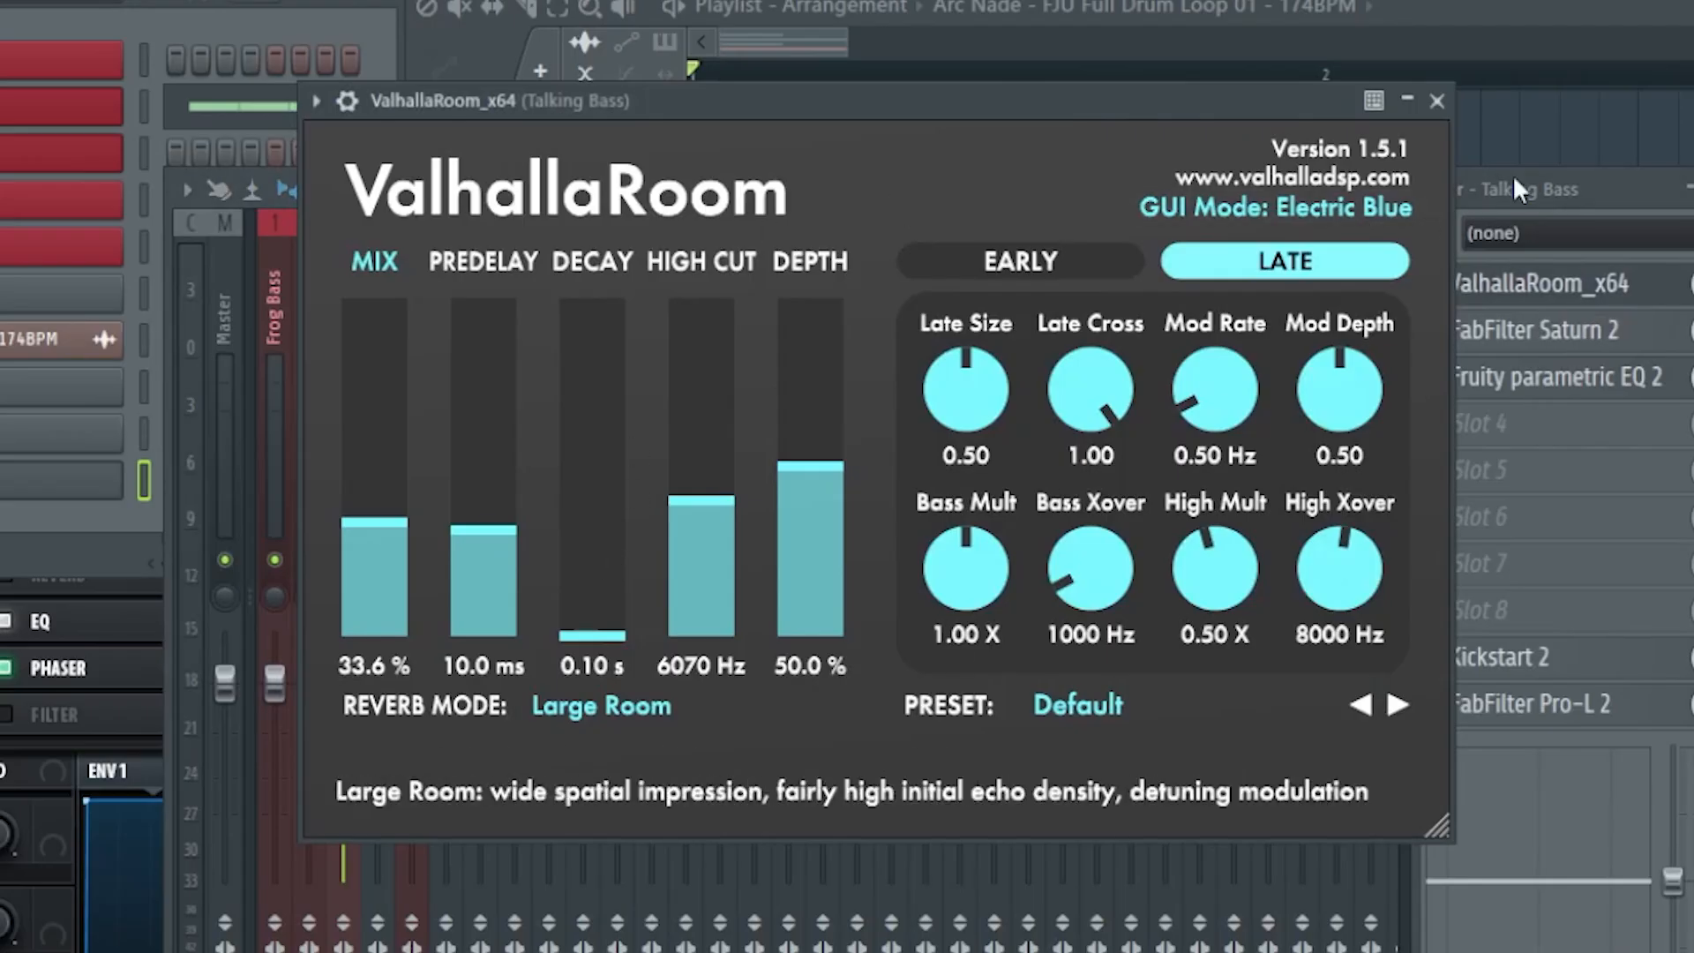
click(1553, 330)
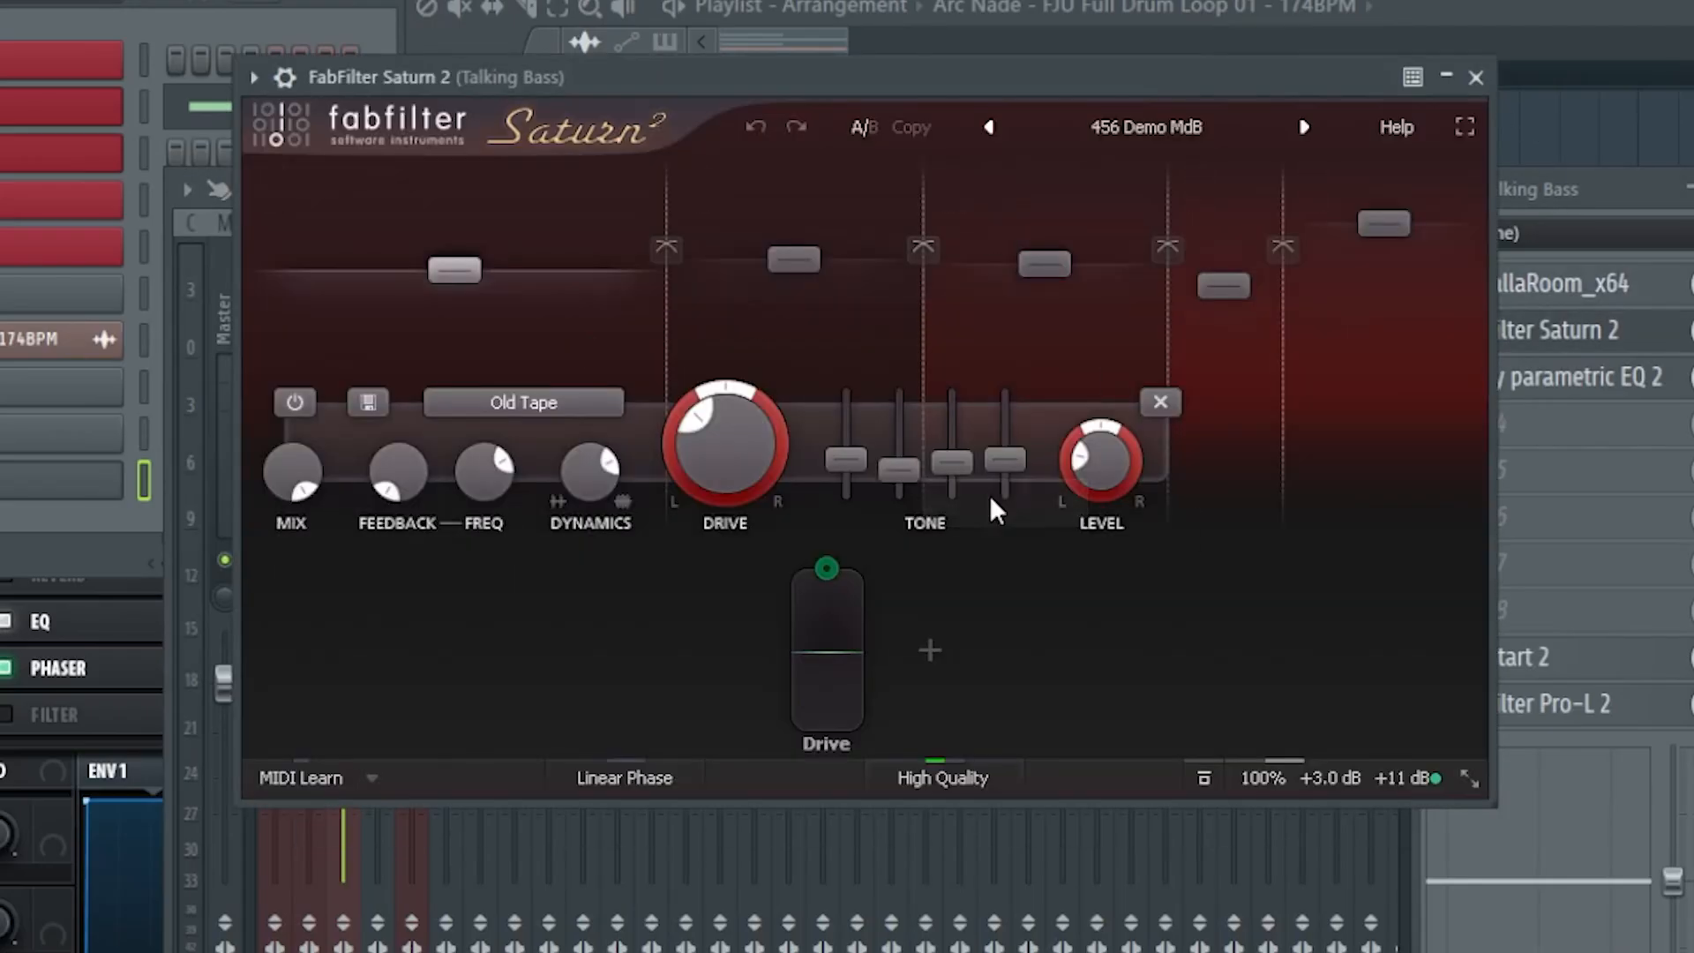
click(1151, 134)
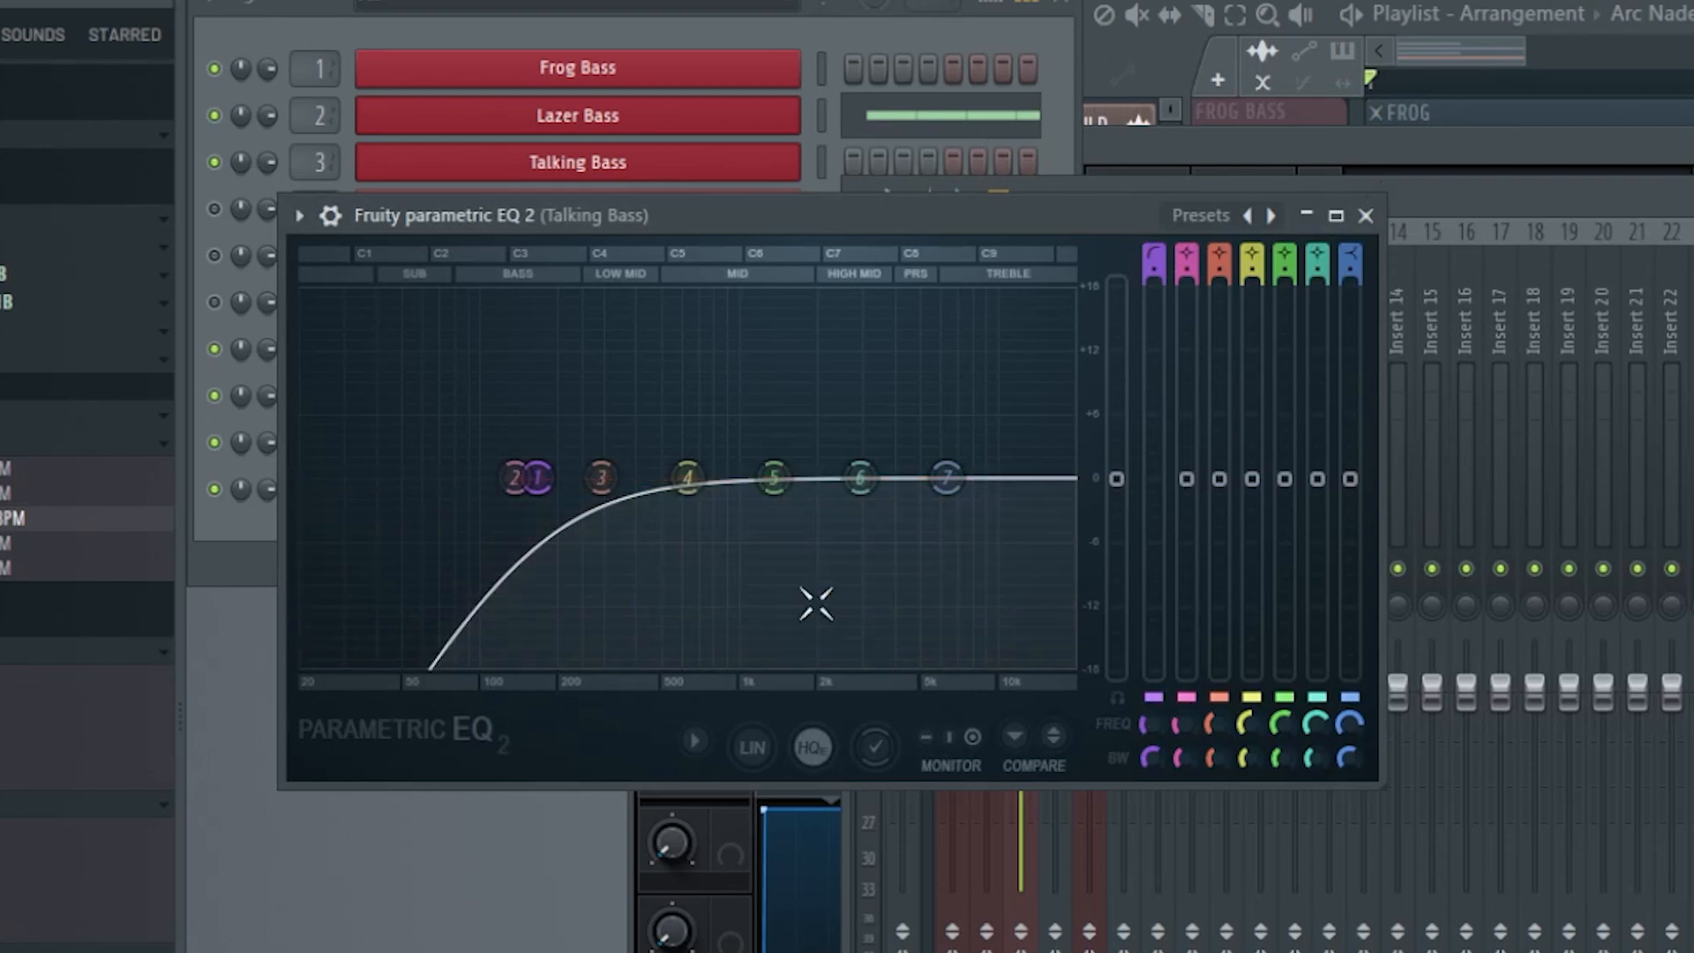
click(1367, 214)
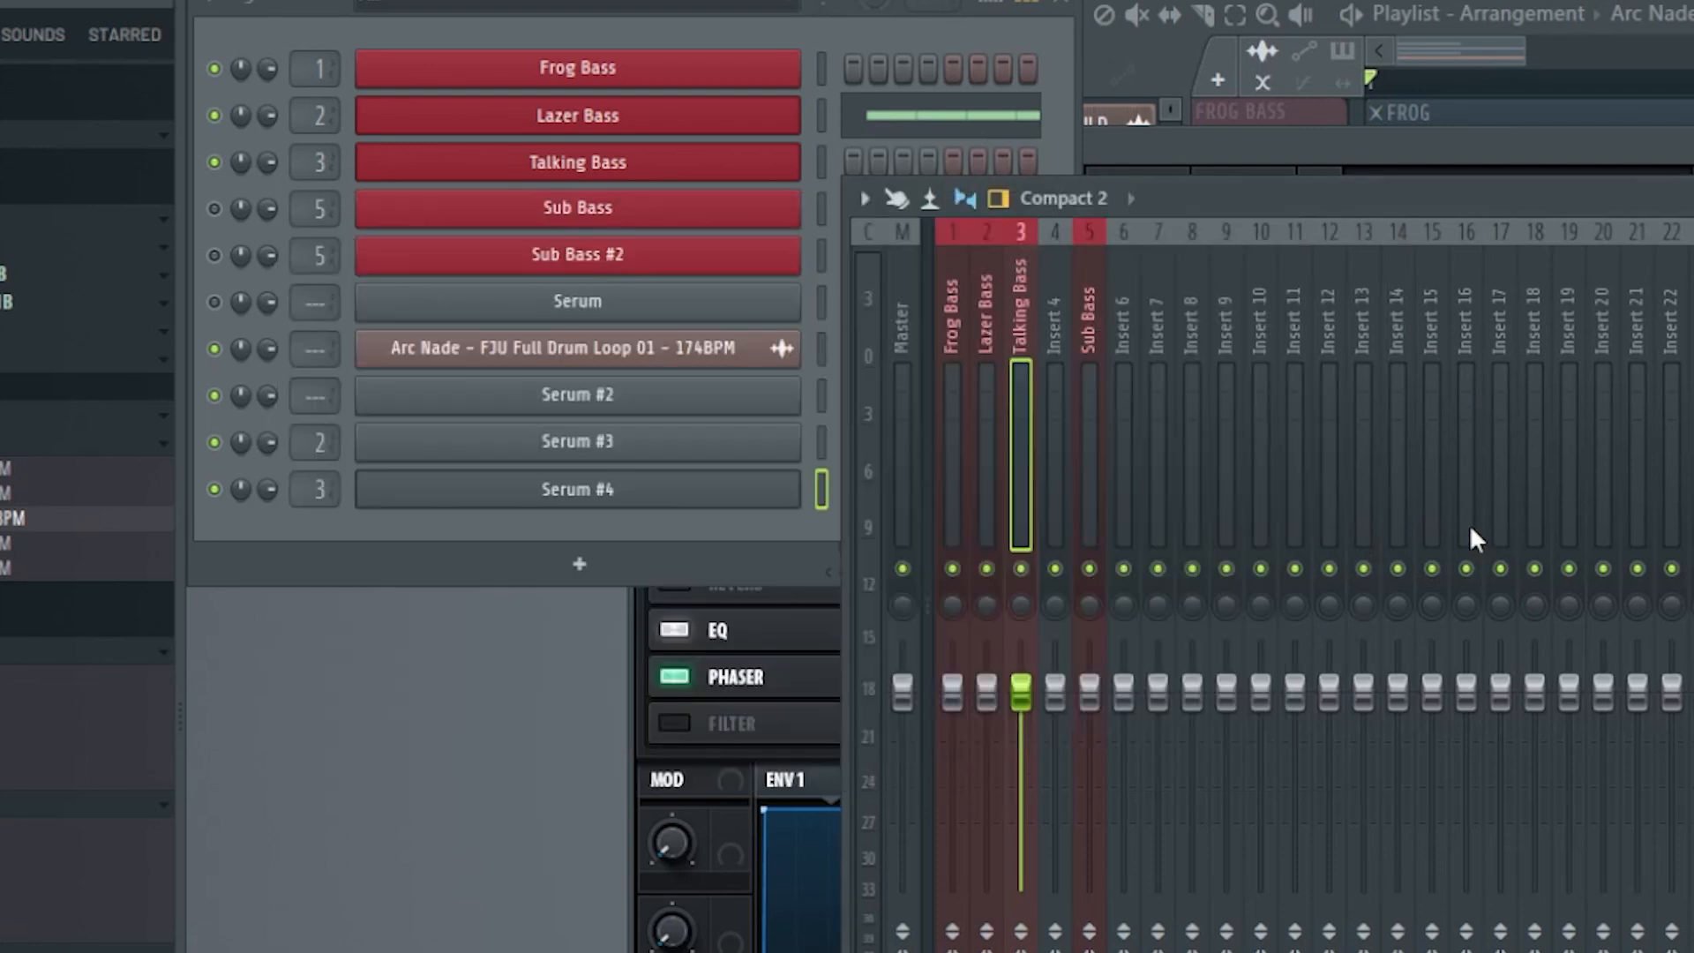
Play back the soloed Talking Bass track in the playlist.
key(space)
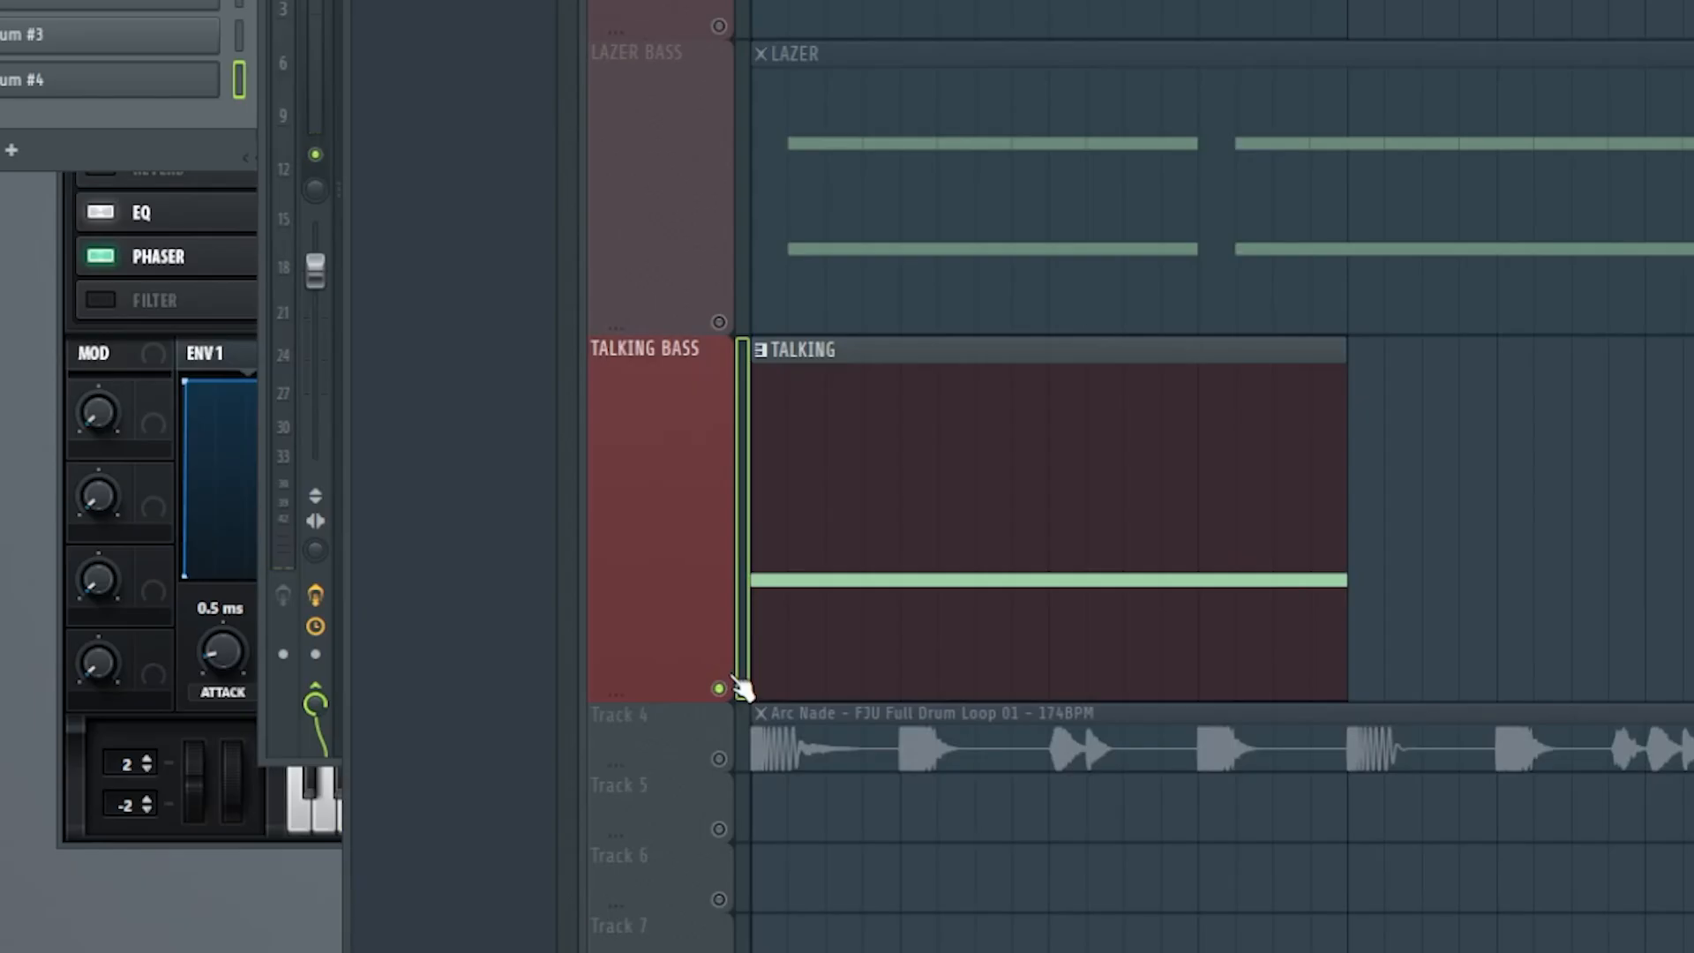